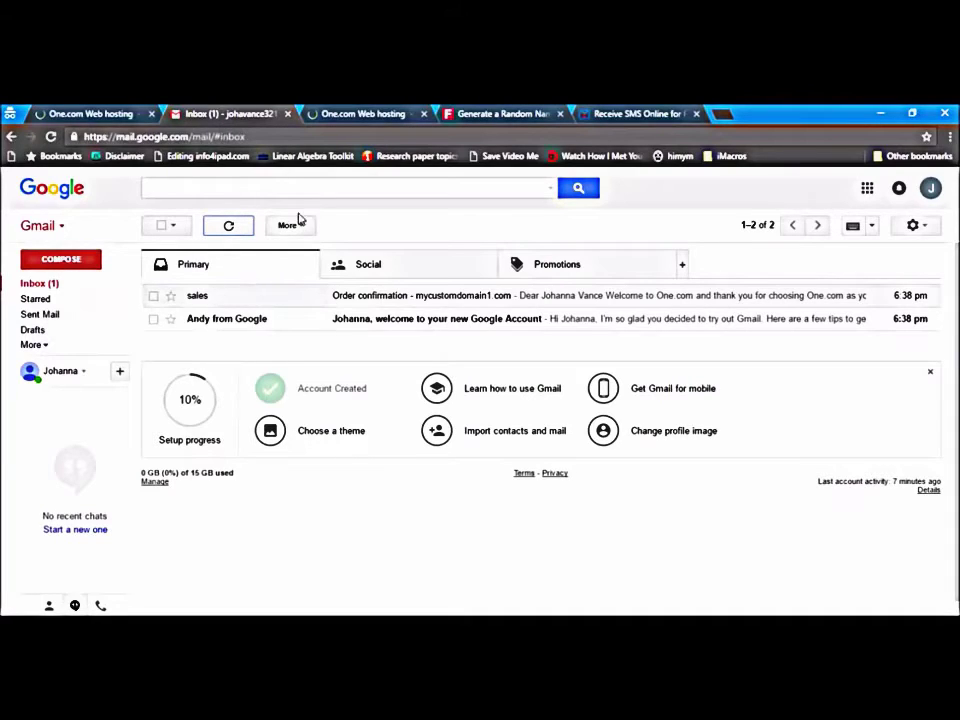
# Close the One.com order confirmation page and reload the Gmail inbox to fetch new mail.
pyautogui.click(95, 113)
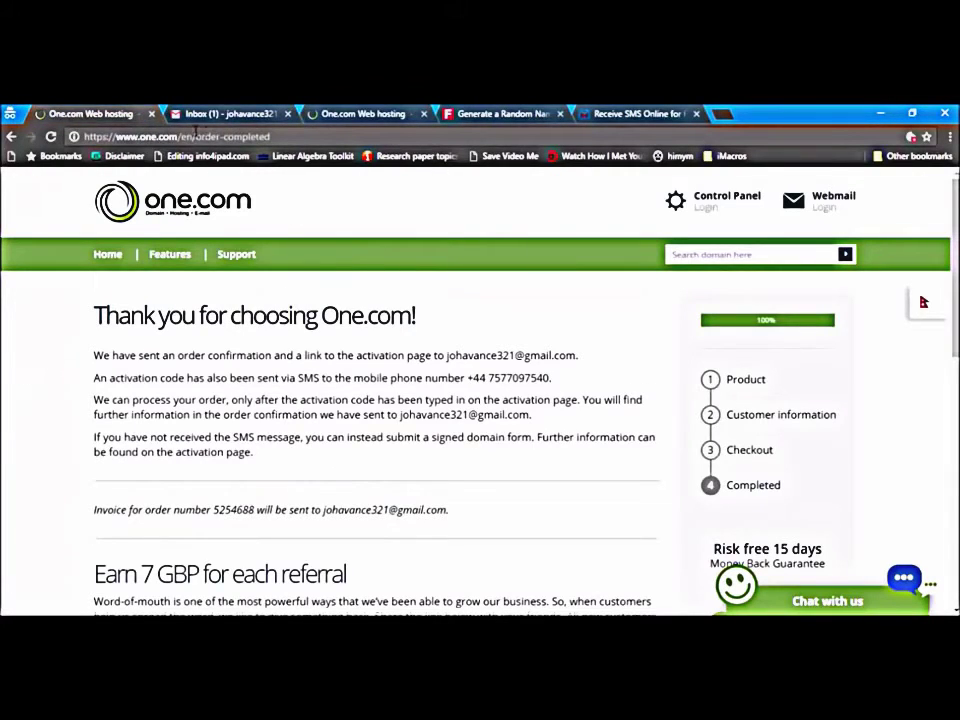
pyautogui.click(151, 114)
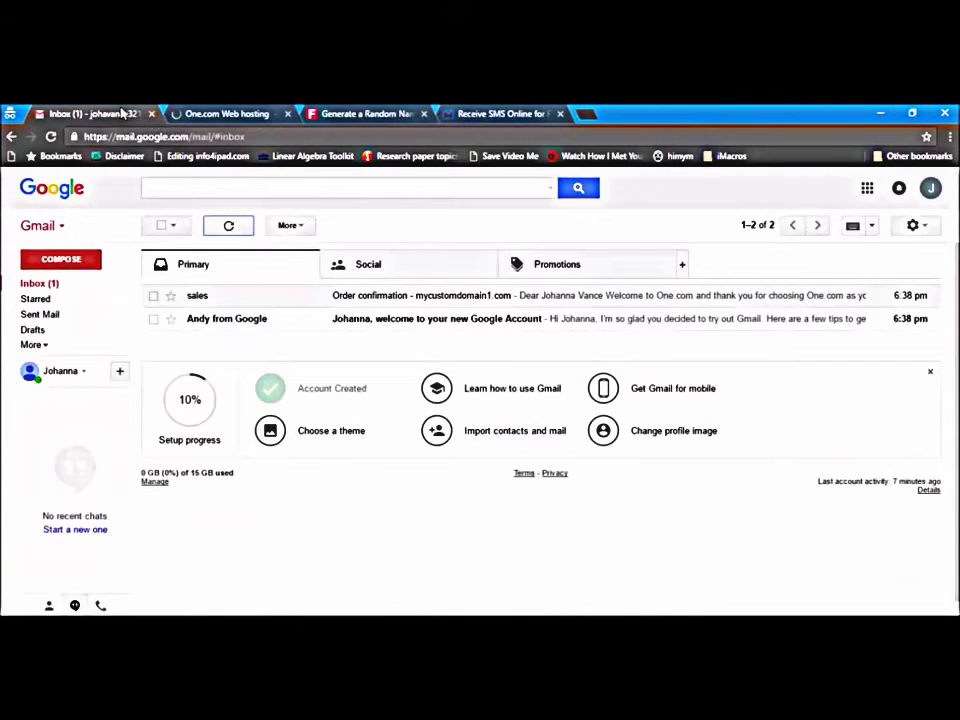
pyautogui.click(50, 137)
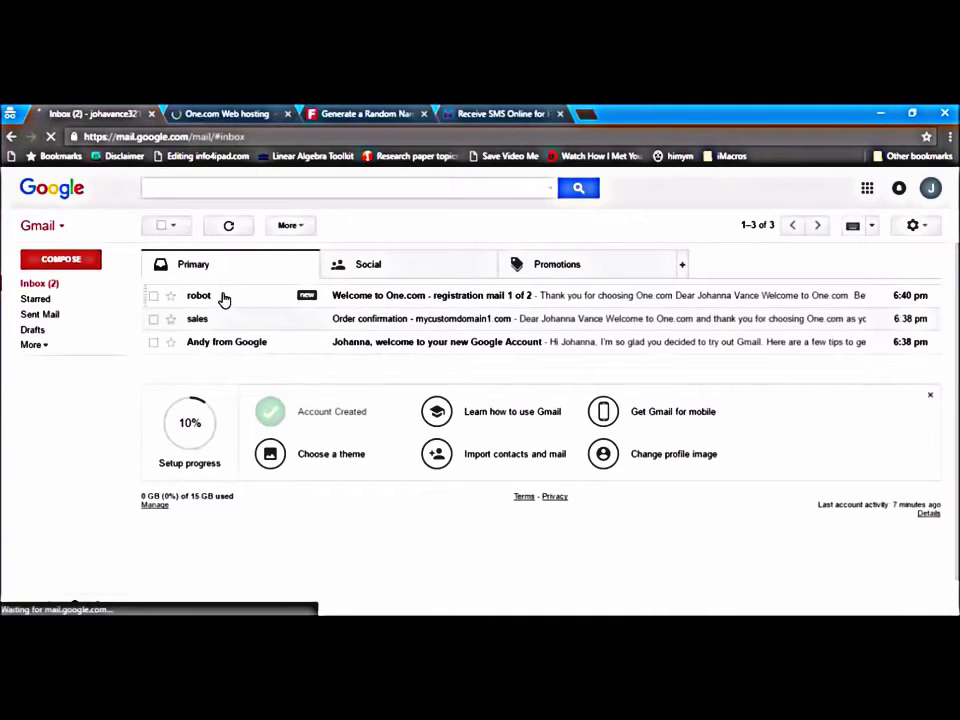
# Open the One.com registration mail 1 of 2 and follow its link for selecting a password.
pyautogui.click(432, 303)
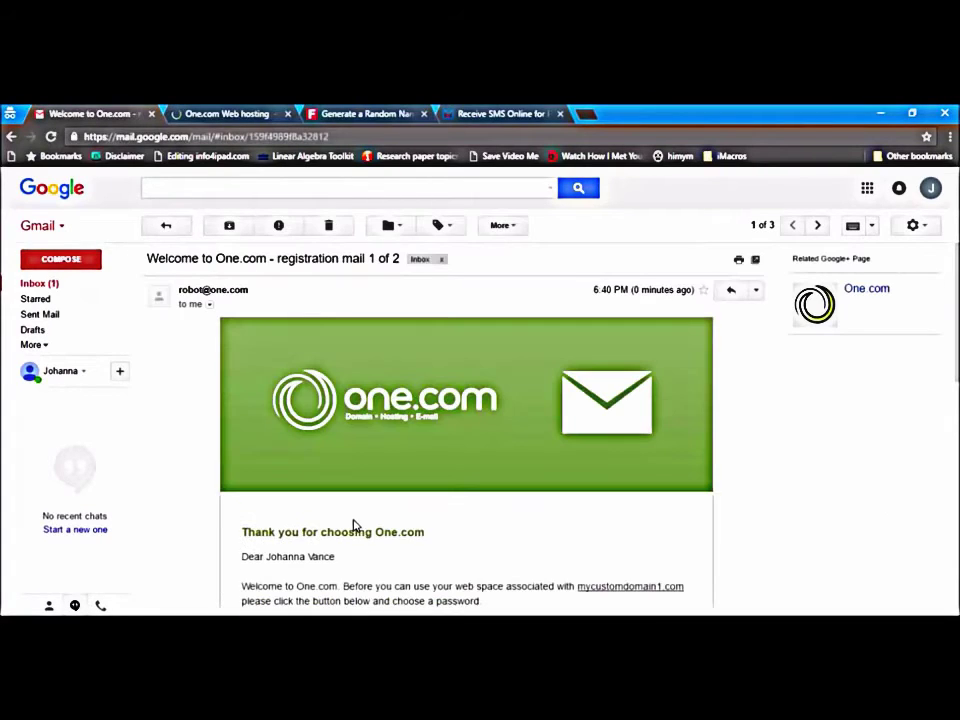
pyautogui.scroll(-3, 293, 518)
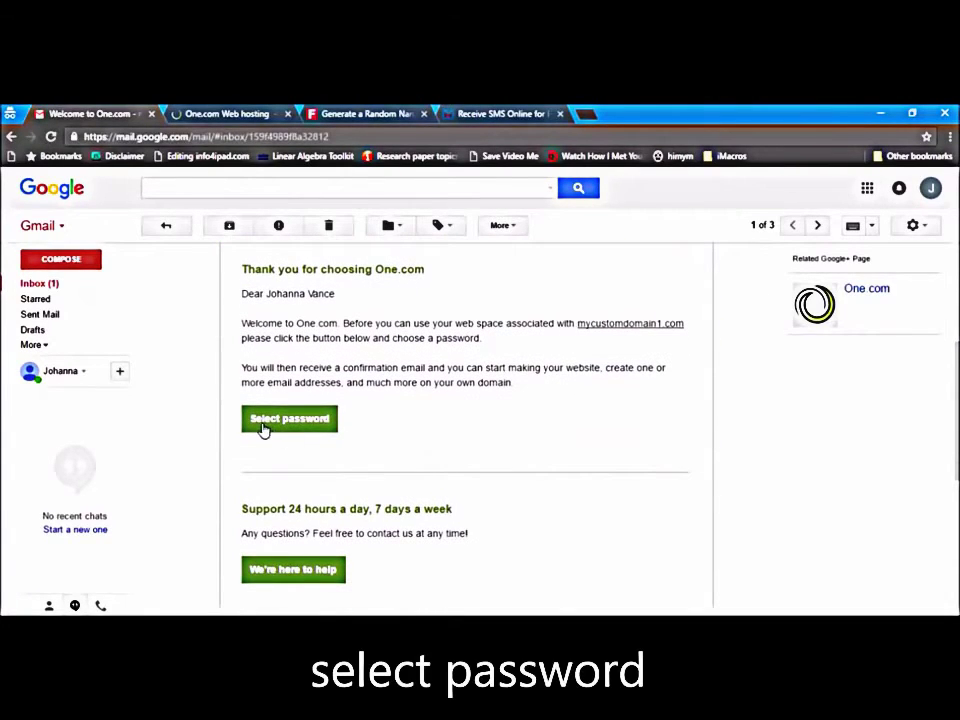
pyautogui.click(279, 420)
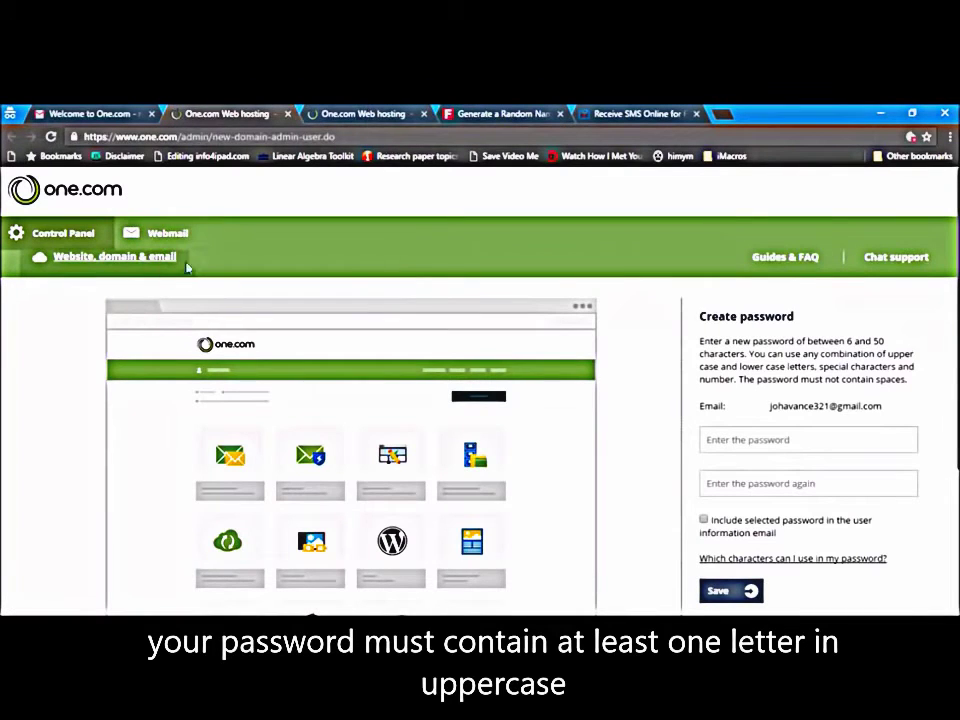
# Enter and repeat a new One.com account password, include it in the user information email, and save it.
pyautogui.scroll(-3, 221, 321)
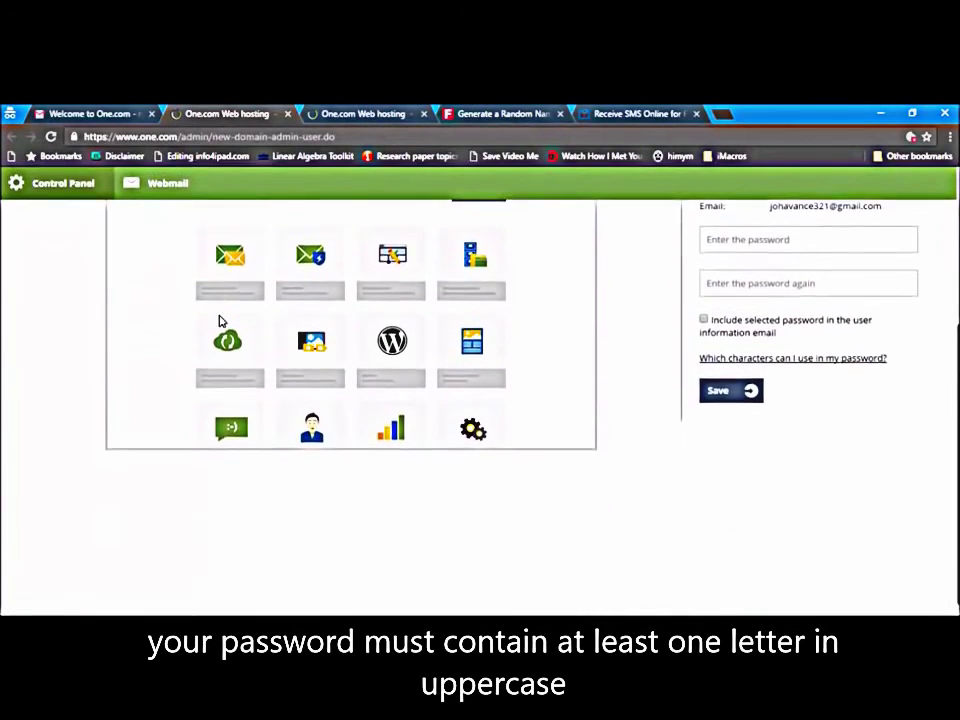
pyautogui.scroll(3, 221, 321)
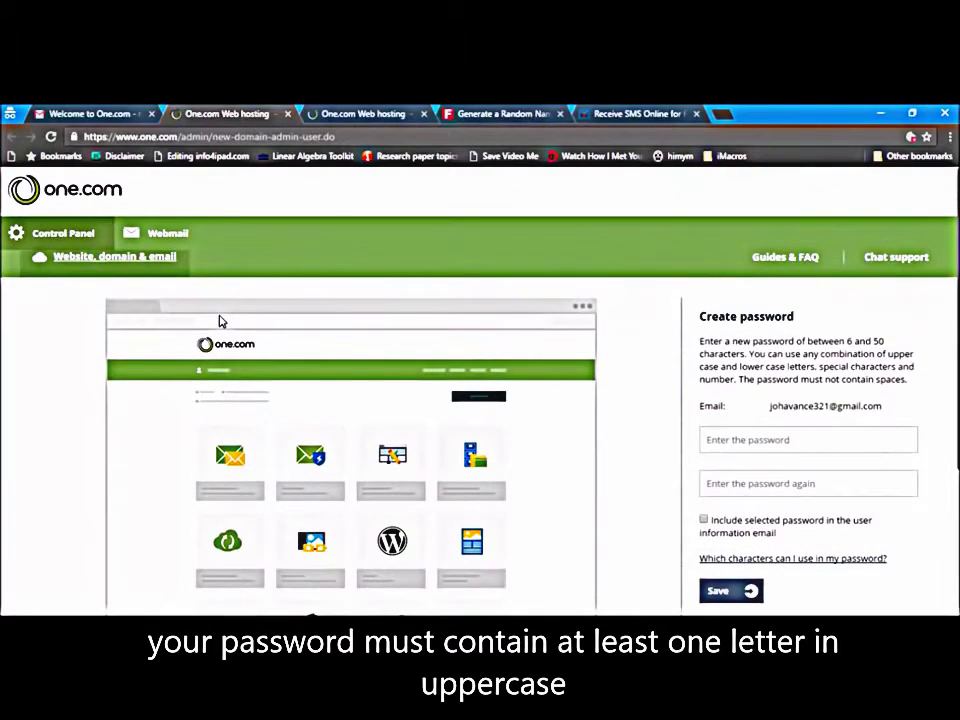
pyautogui.click(748, 440)
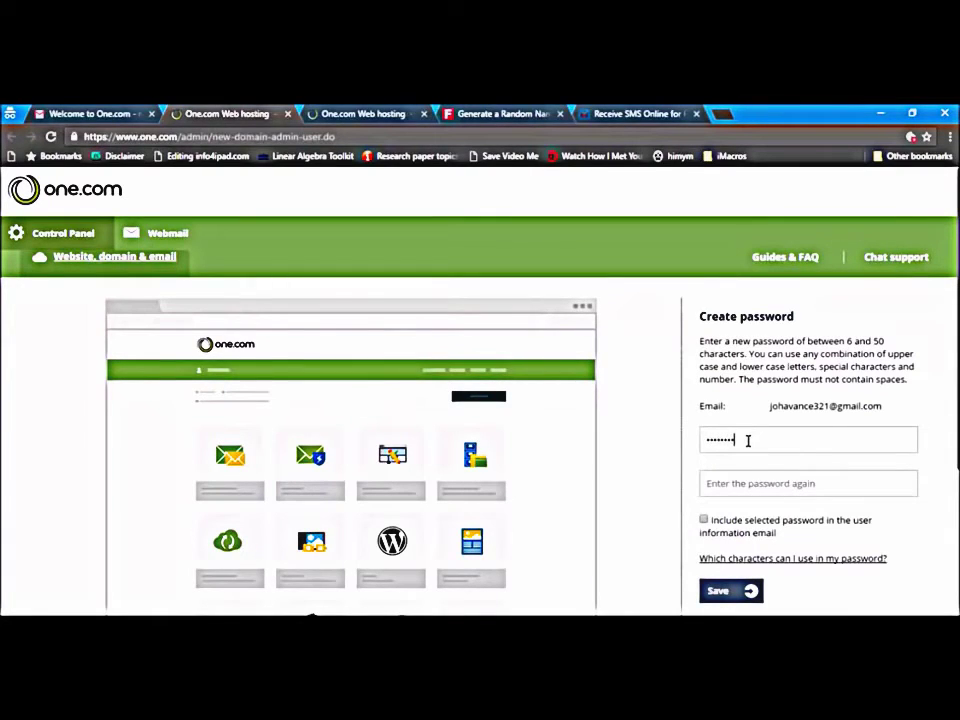
pyautogui.click(758, 482)
pyautogui.write('••')
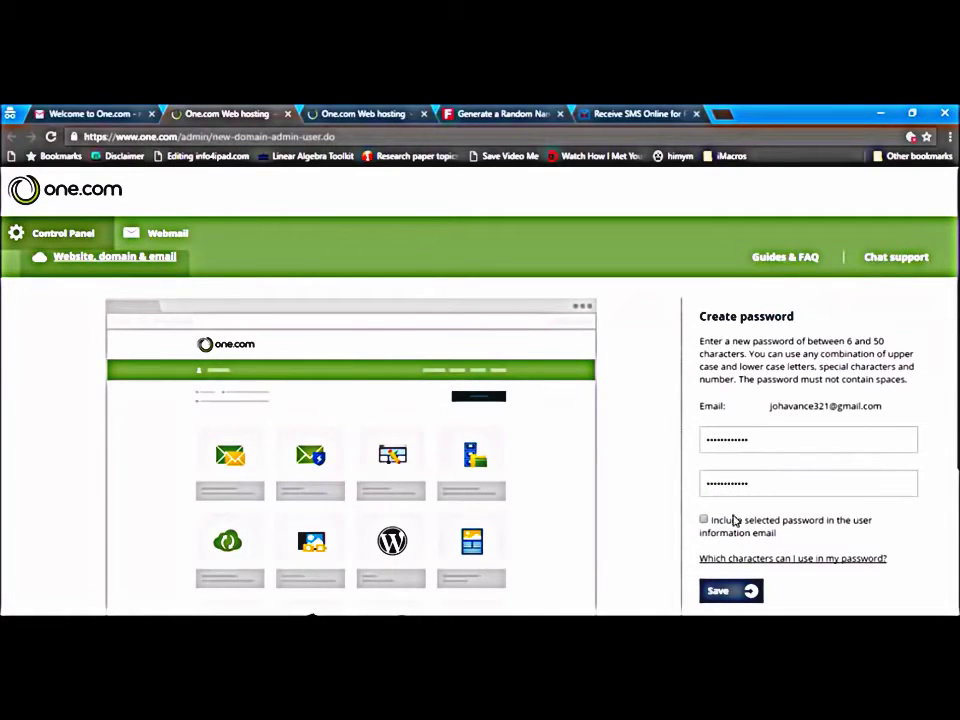
pyautogui.scroll(-1, 818, 516)
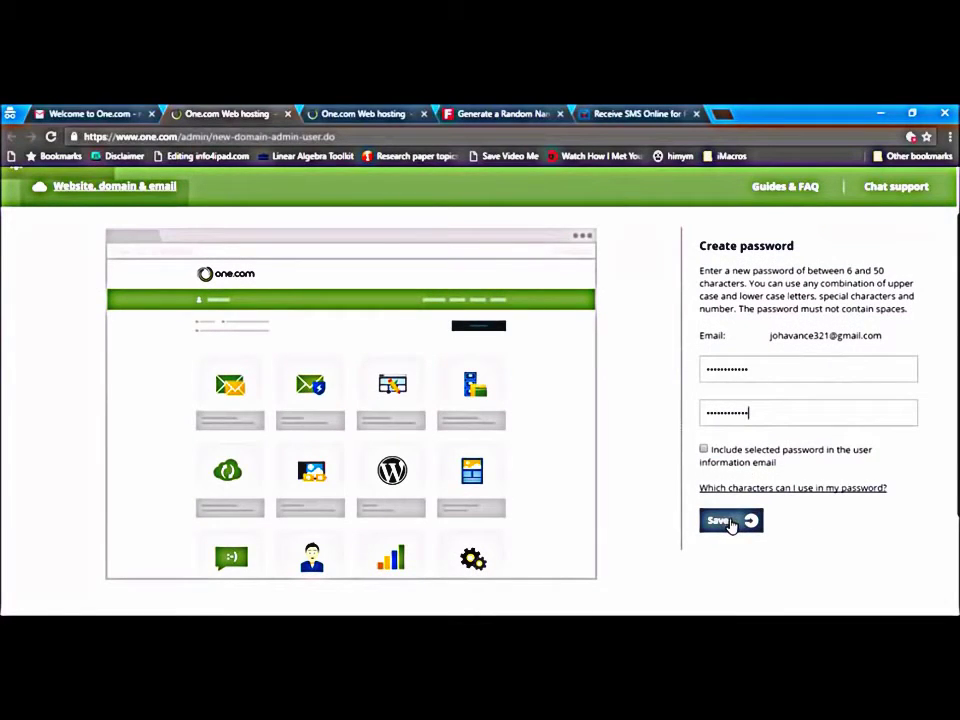
pyautogui.click(704, 450)
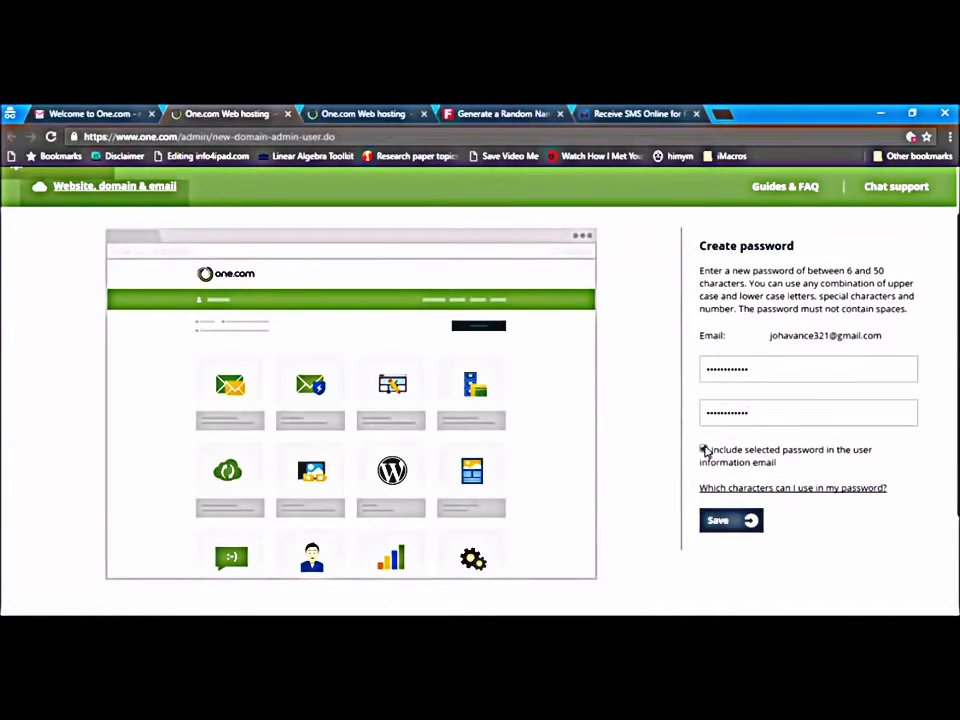
pyautogui.click(724, 521)
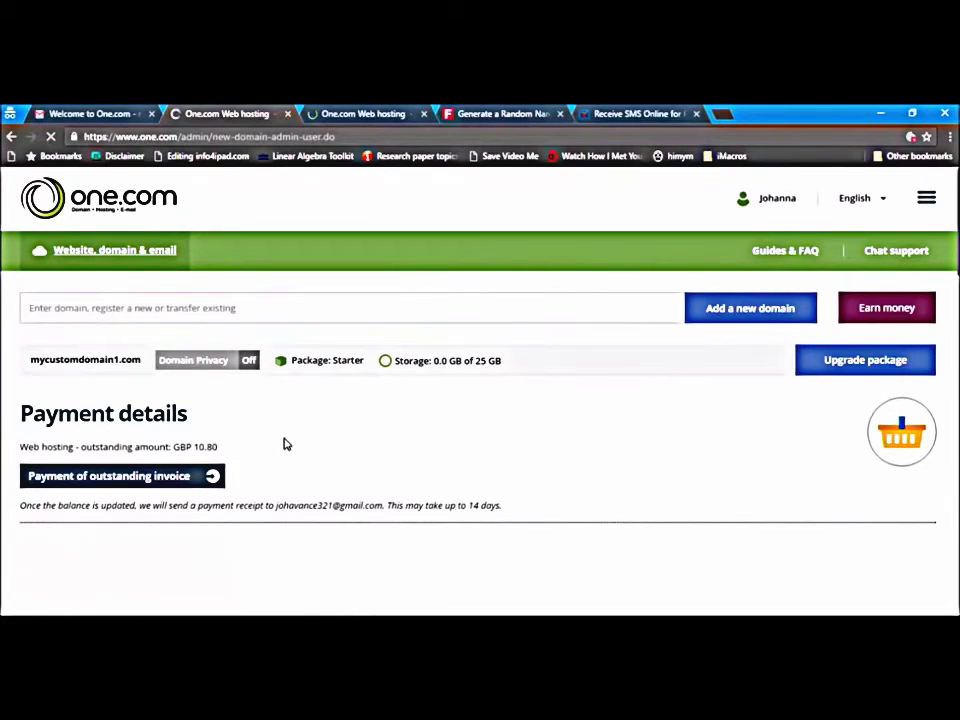
# Look through the hosting tools in the One.com control panel, dismissing the welcome dialog, and return to the registration mail.
pyautogui.scroll(-10, 463, 461)
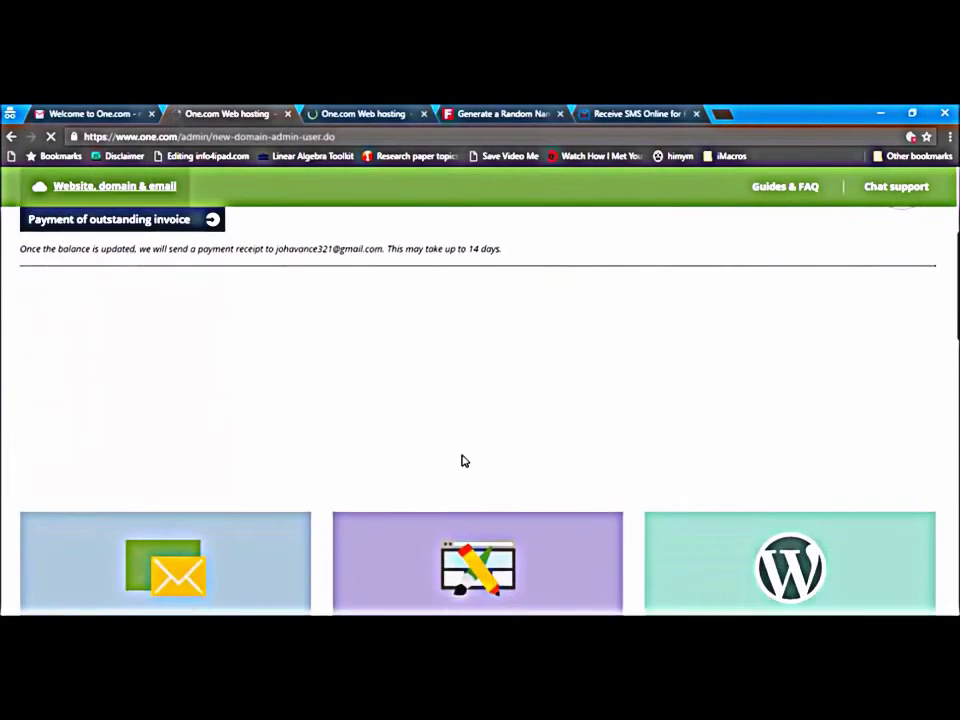
pyautogui.scroll(-7, 463, 461)
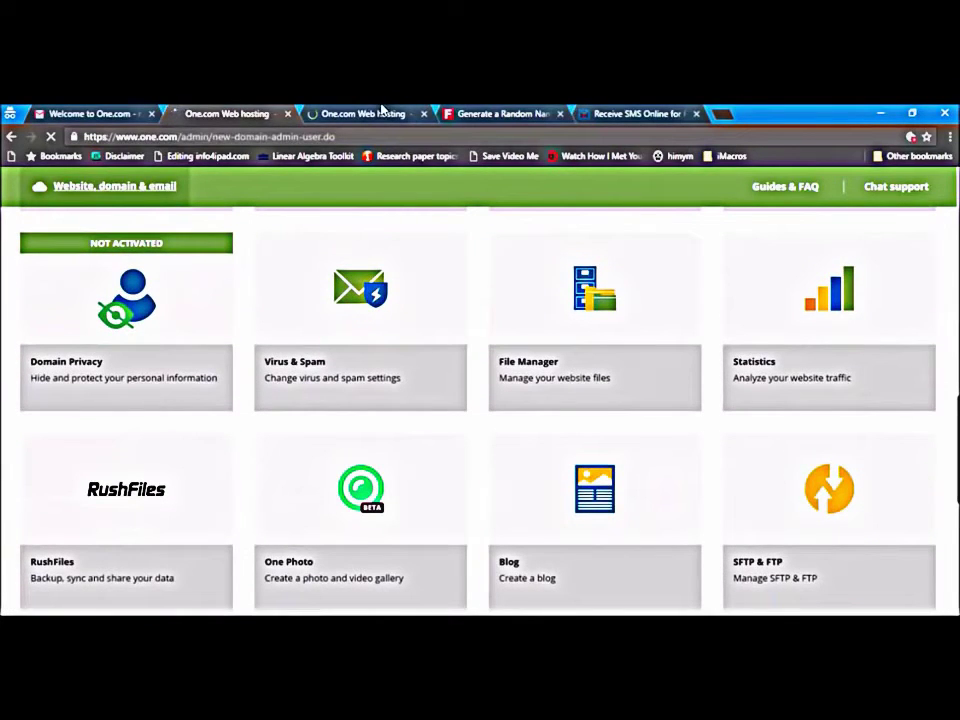
pyautogui.click(133, 112)
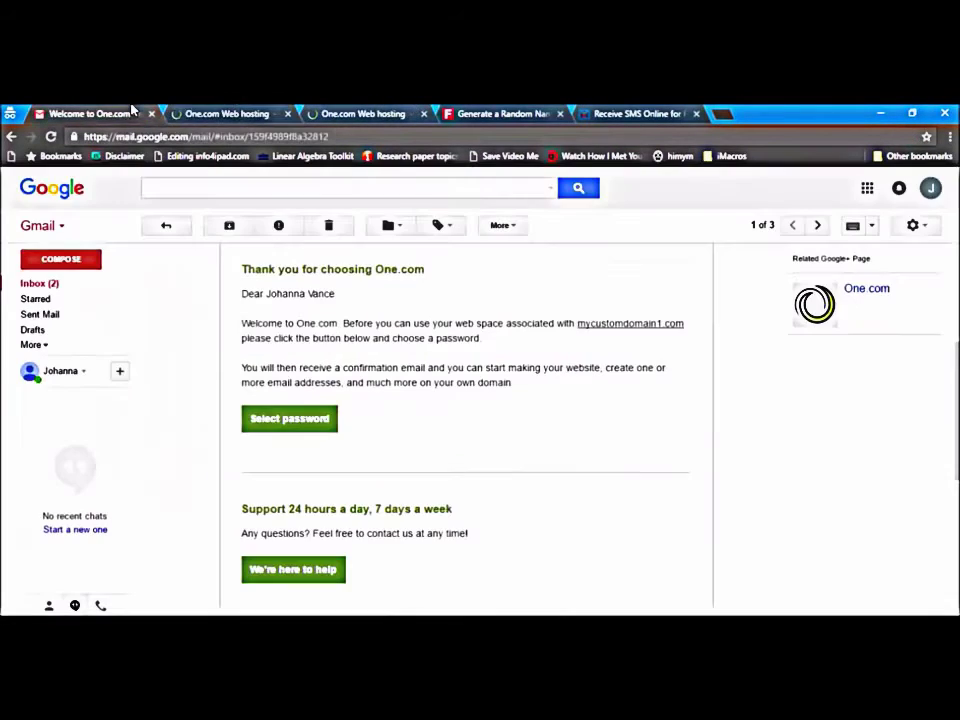
pyautogui.click(230, 112)
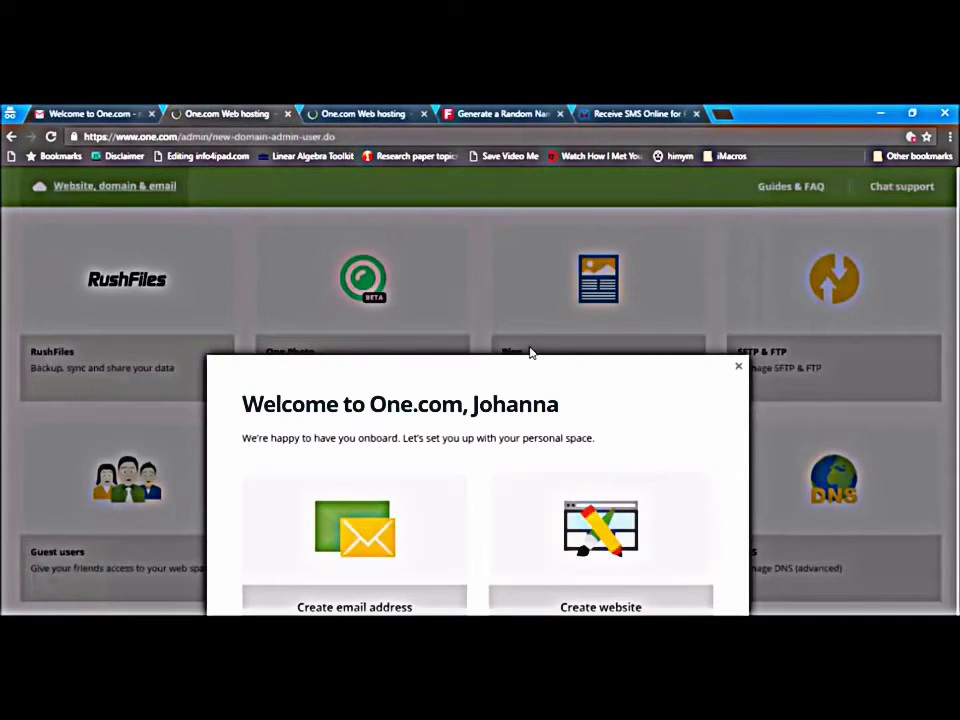
pyautogui.click(737, 370)
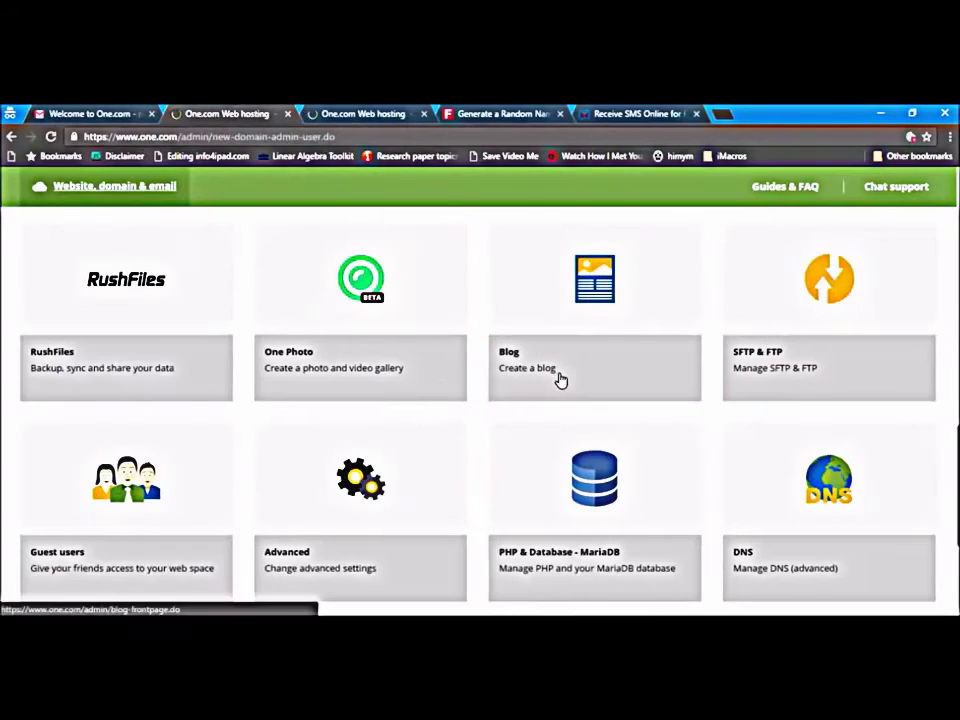
pyautogui.click(104, 112)
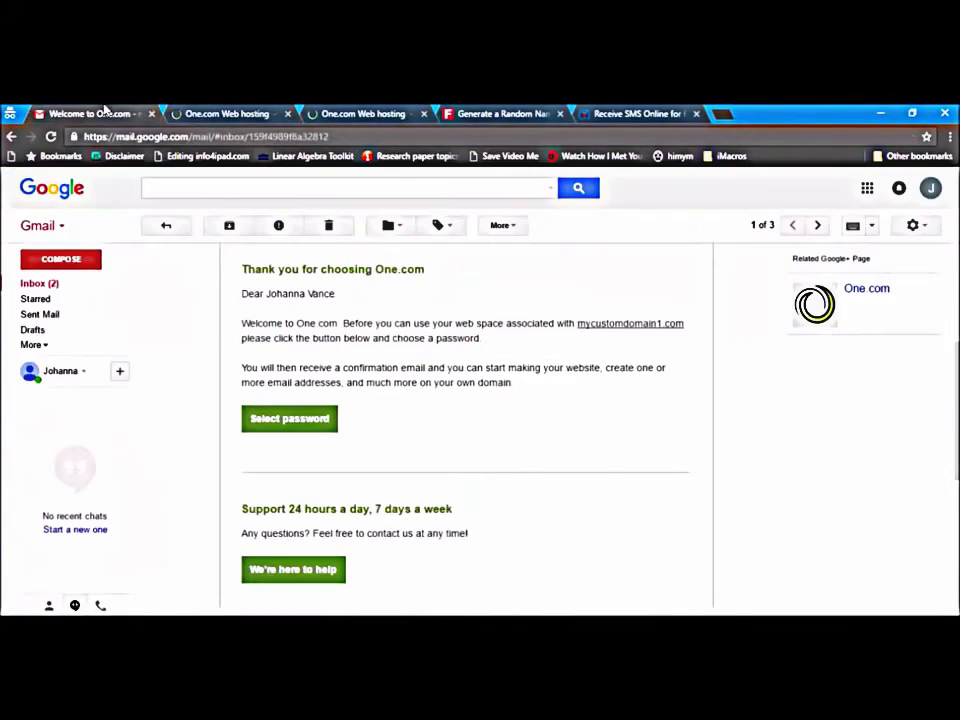
# Open blogger.com in a new browser tab.
pyautogui.click(723, 115)
pyautogui.write('blogger')
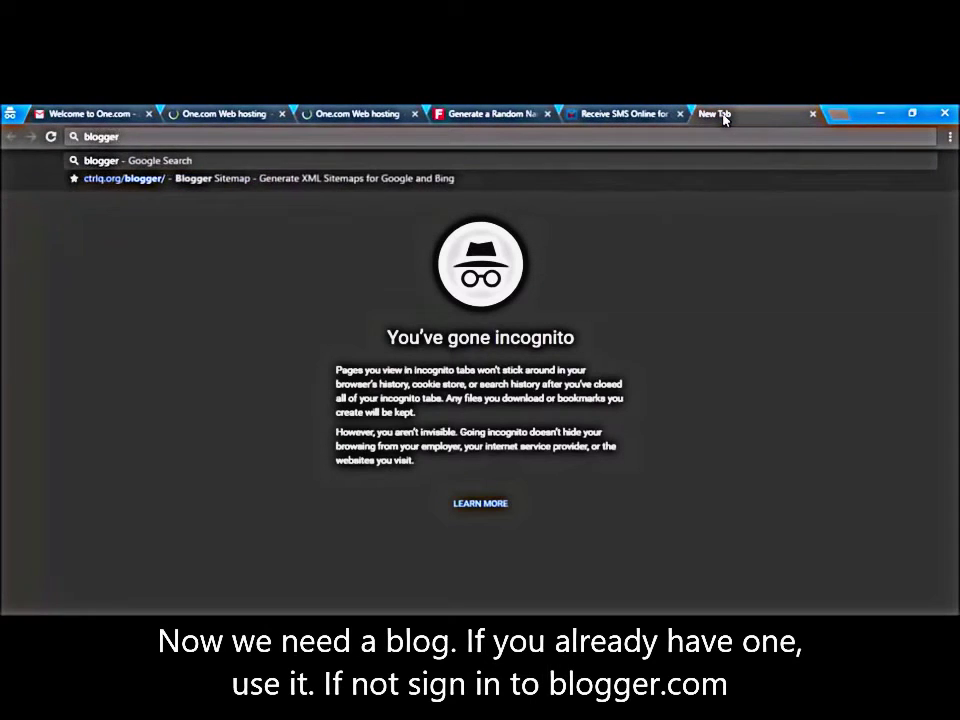
pyautogui.hotkey('ctrl', 'Return')
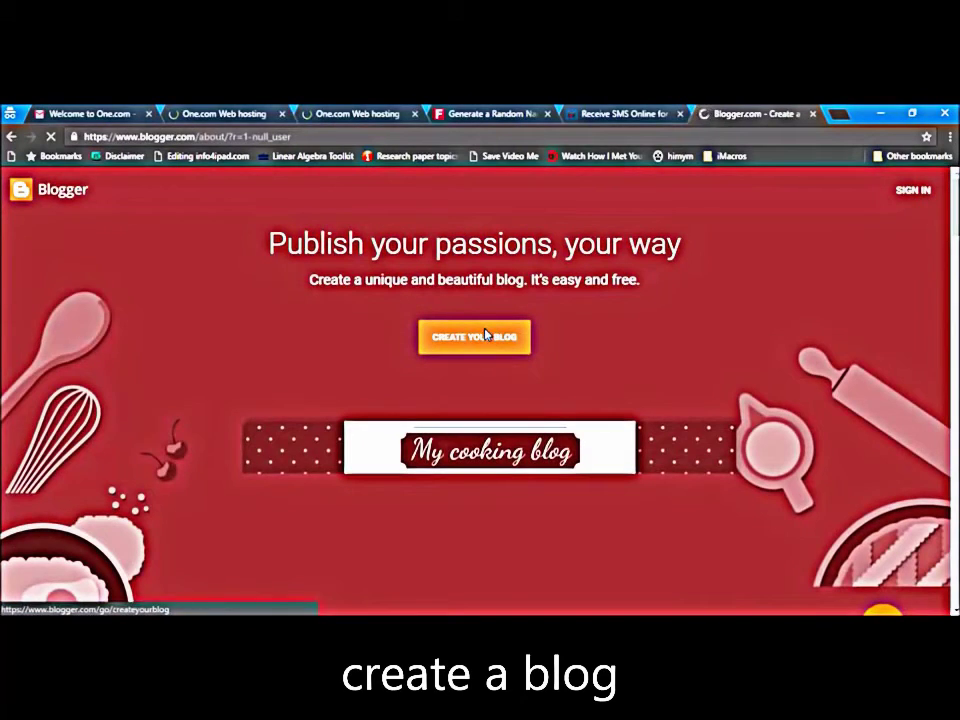
# Start creating a blog and sign in by re-entering the Google account password.
pyautogui.click(511, 341)
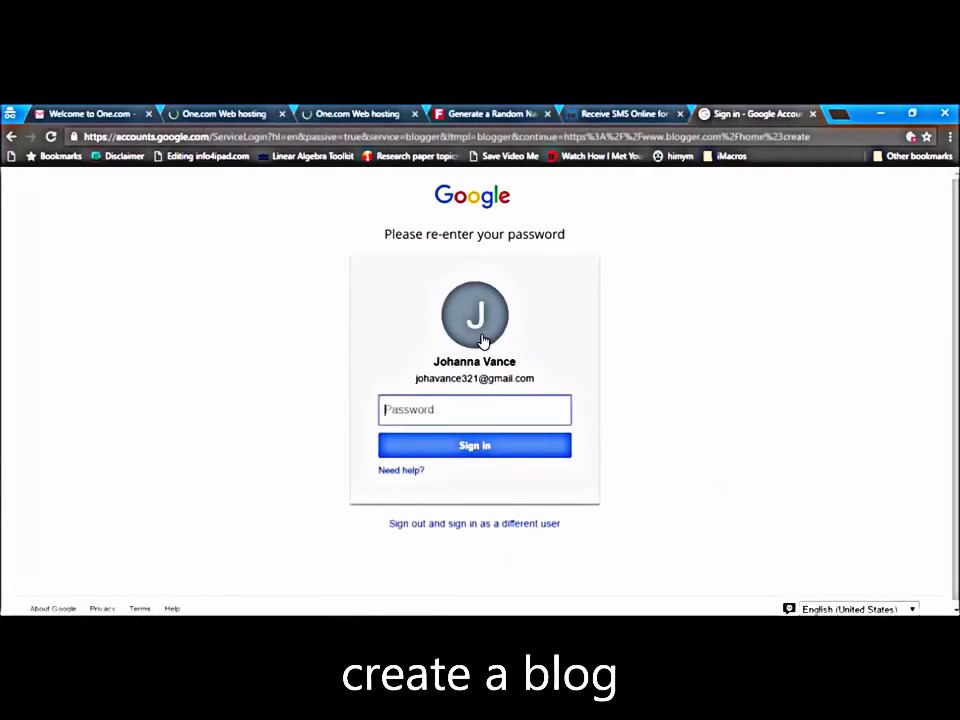
pyautogui.write('*******')
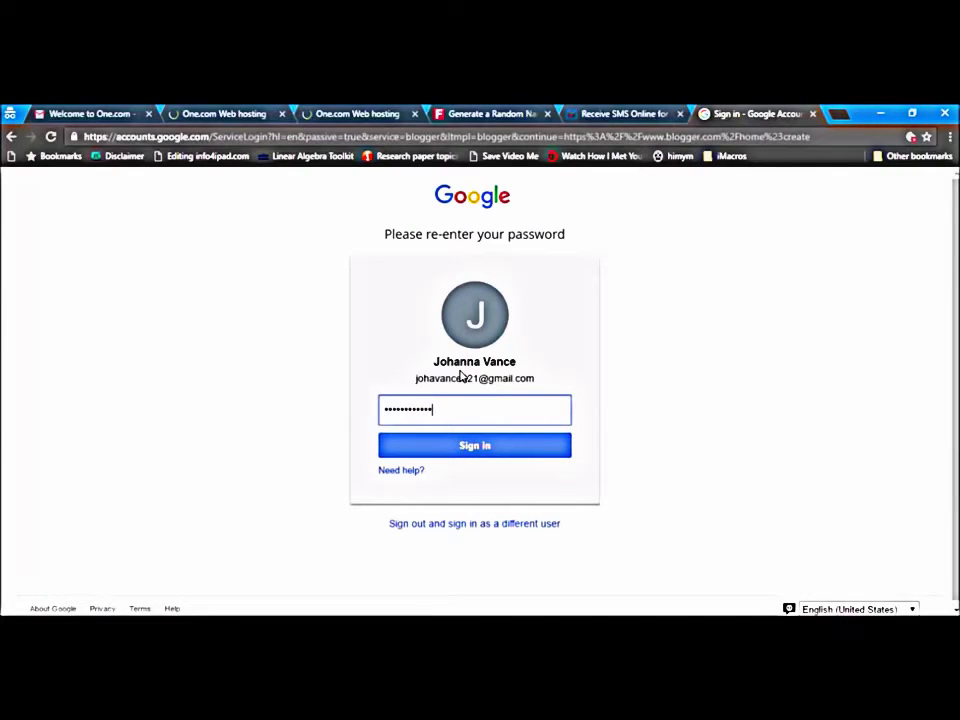
pyautogui.click(462, 444)
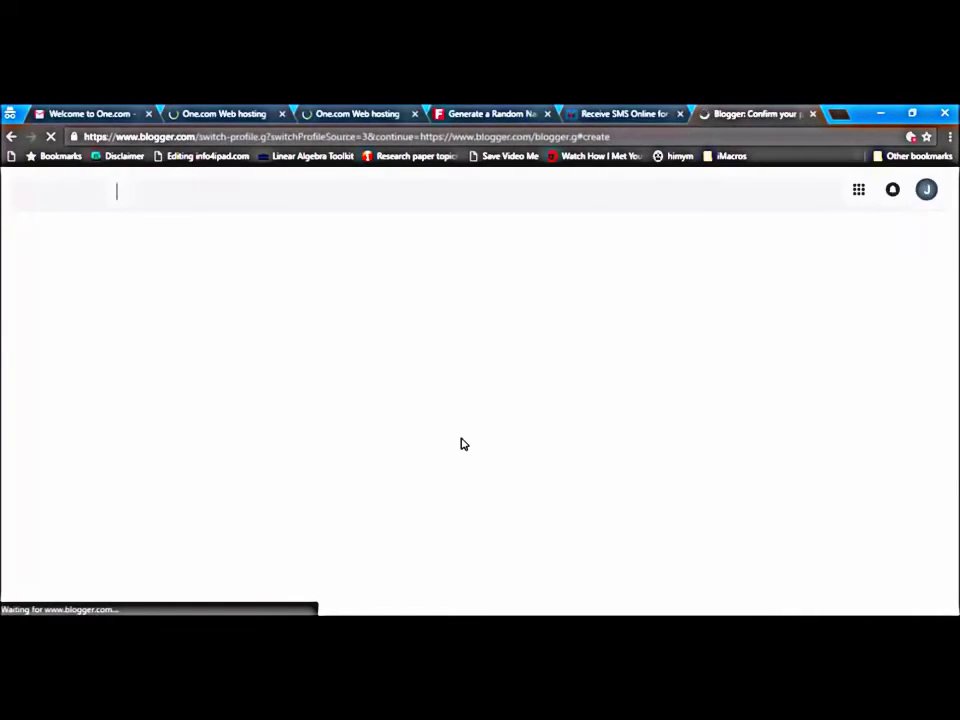
# Create a limited Blogger profile with the account holder's display name, continue to Blogger, and dismiss the dashboard introductions.
pyautogui.scroll(-3, 462, 444)
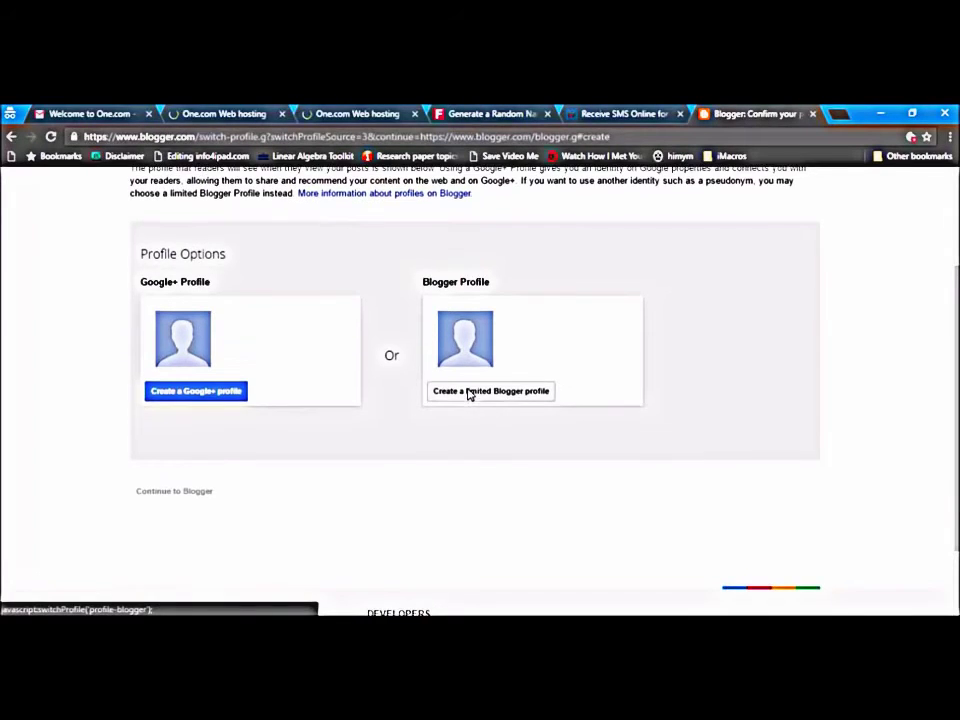
pyautogui.scroll(3, 468, 394)
pyautogui.scroll(-5, 468, 394)
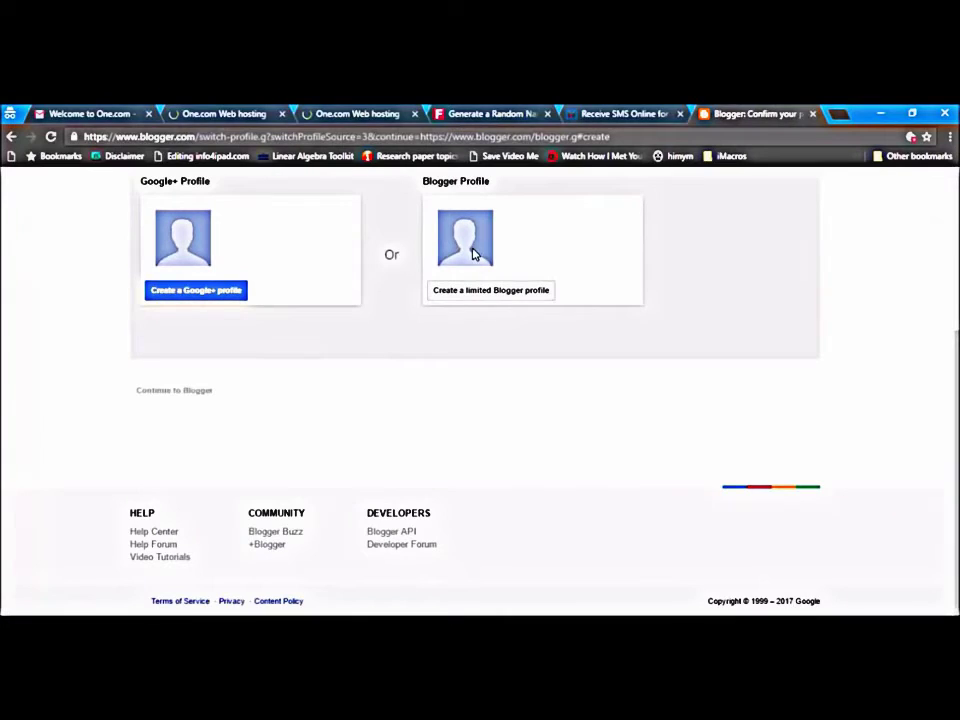
pyautogui.click(481, 292)
pyautogui.click(241, 320)
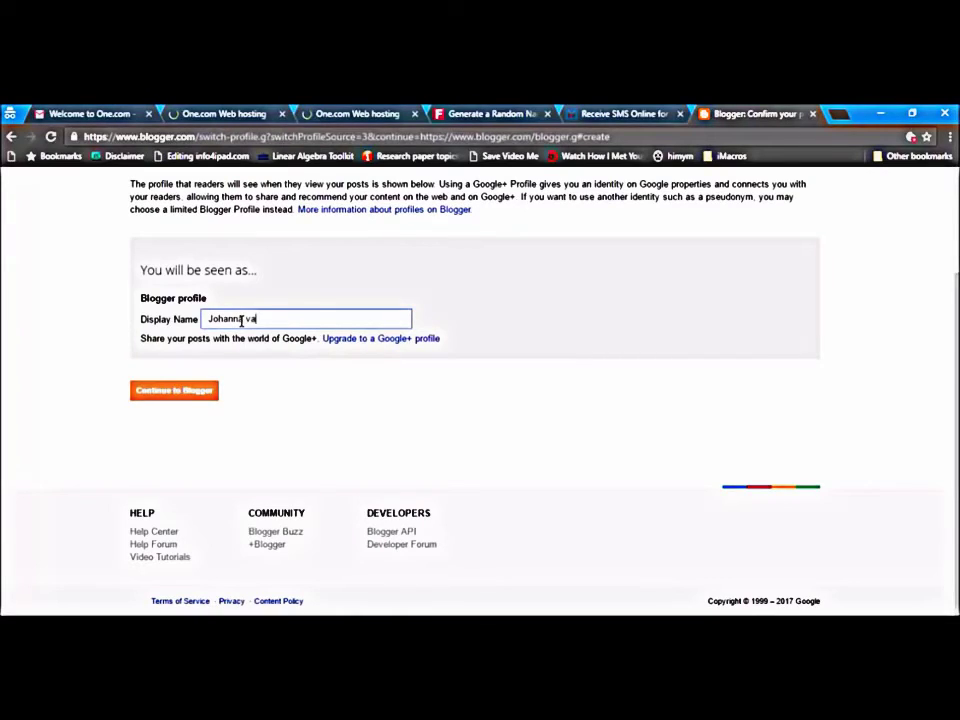
pyautogui.click(190, 390)
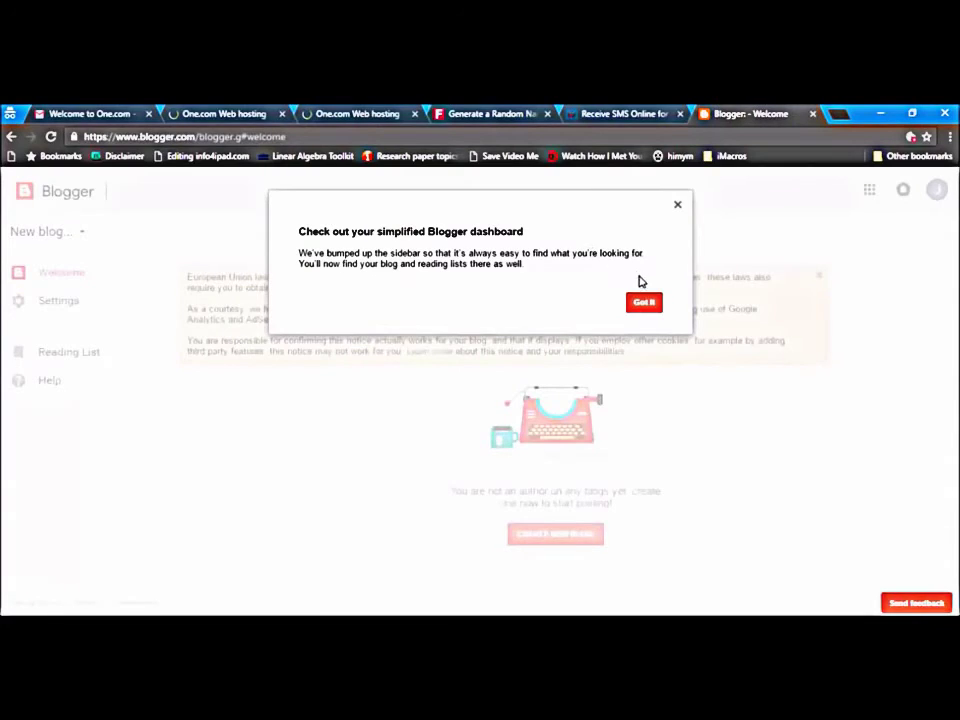
pyautogui.click(644, 303)
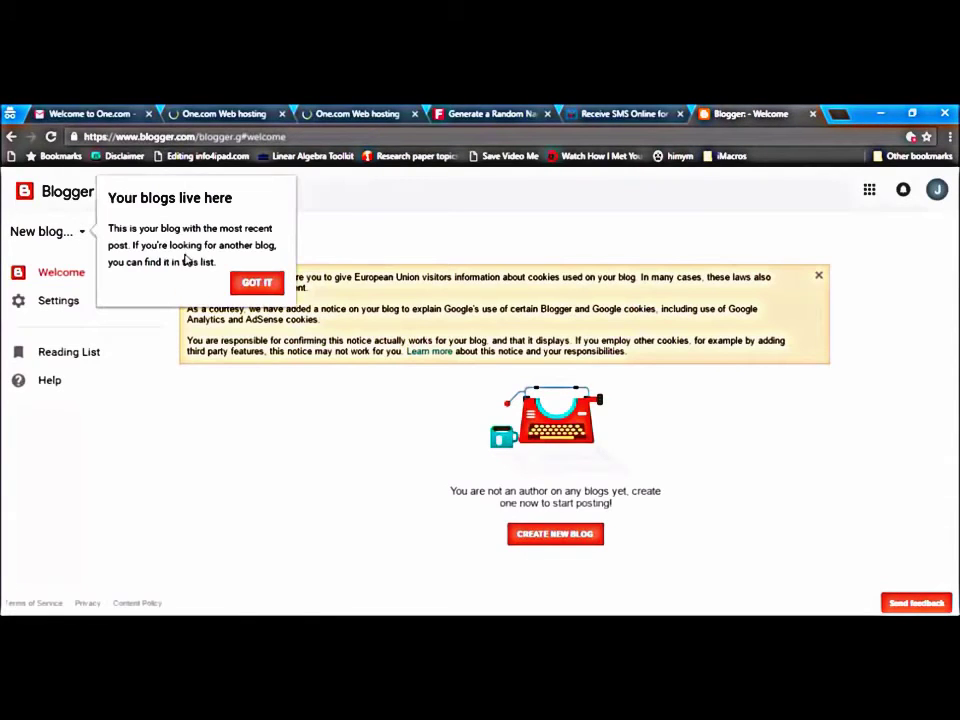
pyautogui.click(252, 285)
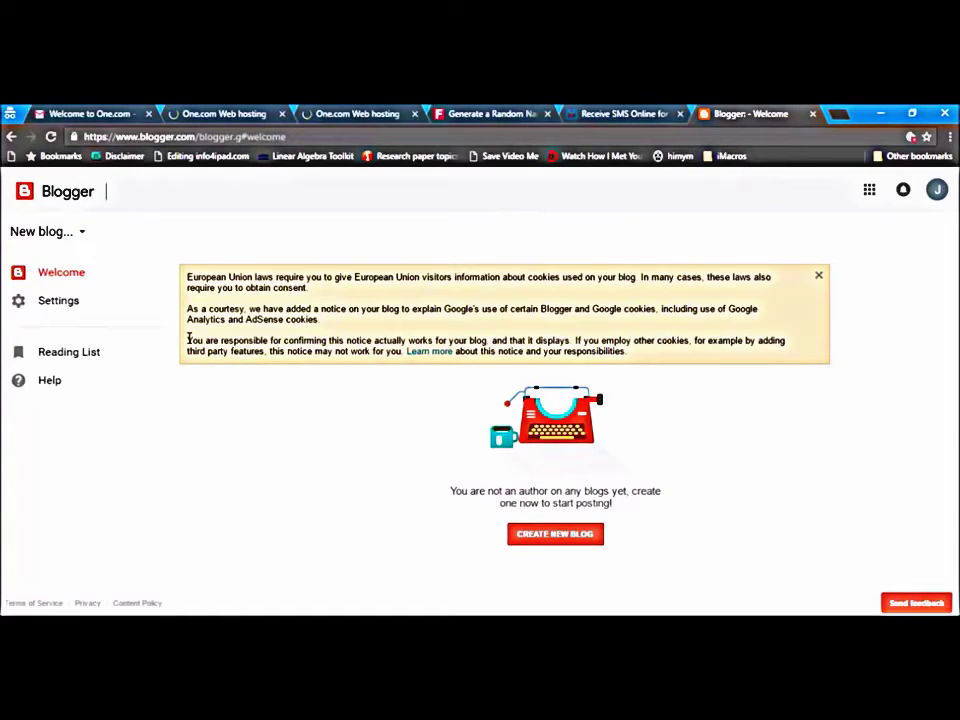
# Start a new blog and title it "VersaTile Vidz".
pyautogui.click(570, 538)
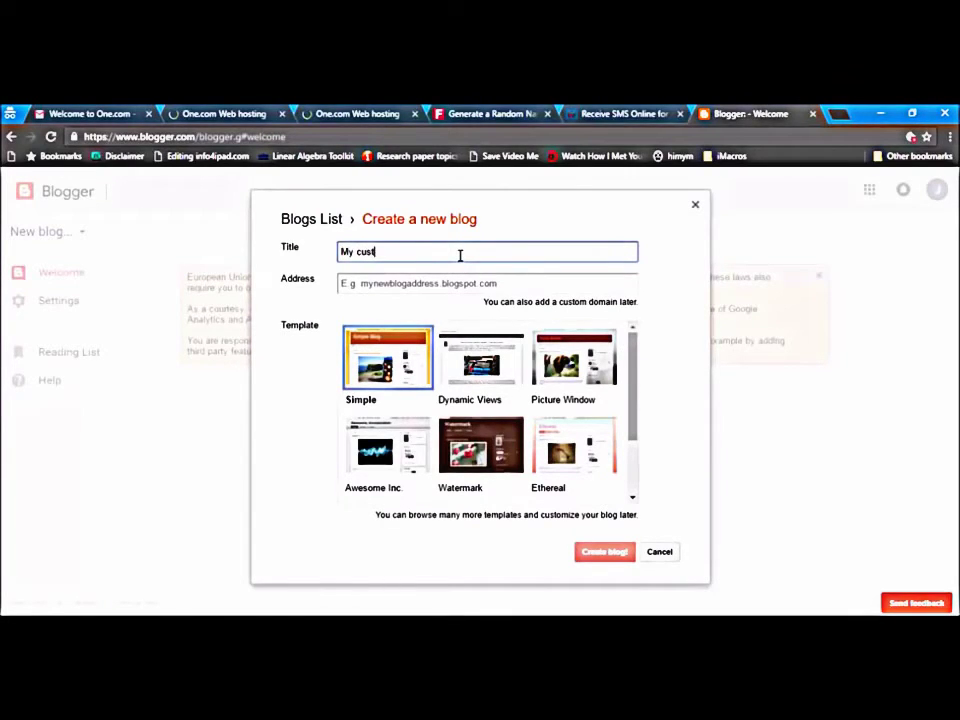
pyautogui.press('BackSpace')
pyautogui.press('BackSpace')
pyautogui.press('BackSpace')
pyautogui.press('BackSpace')
pyautogui.write('VersaTile')
# Create the blog at the address mycustomdomain1.blogspot.com with the Ethereal template.
pyautogui.click(438, 285)
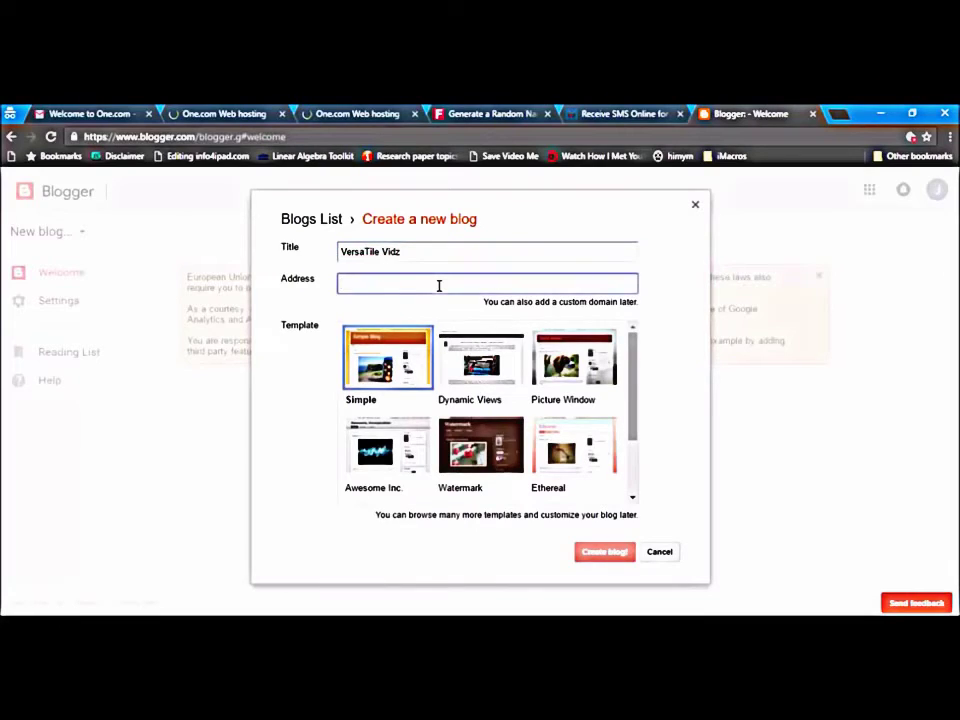
pyautogui.write('www')
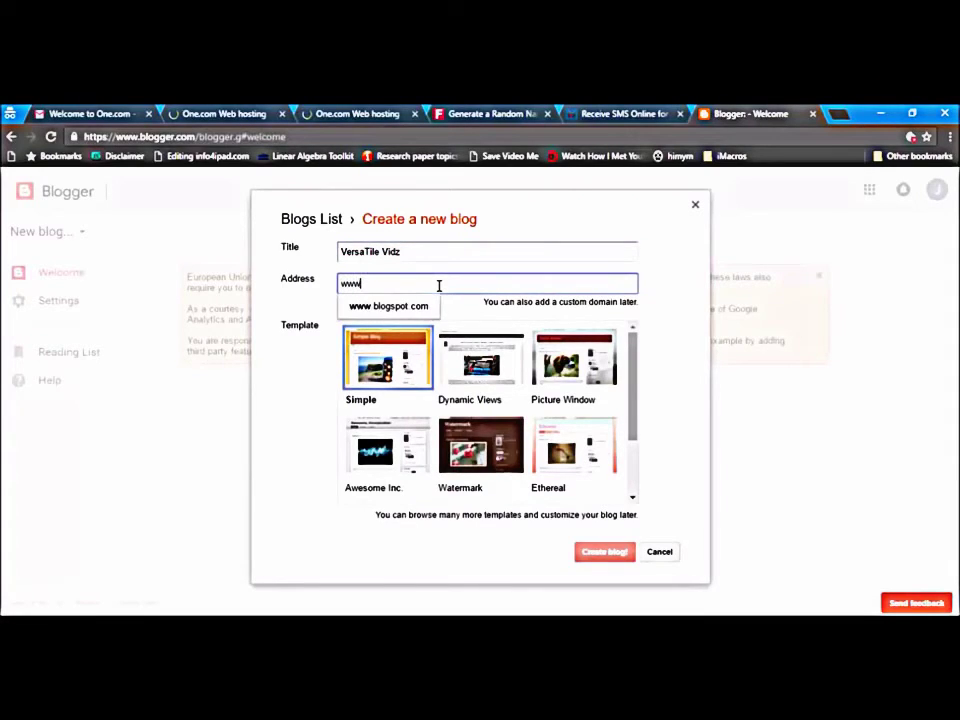
pyautogui.write('.mycustomdomain1')
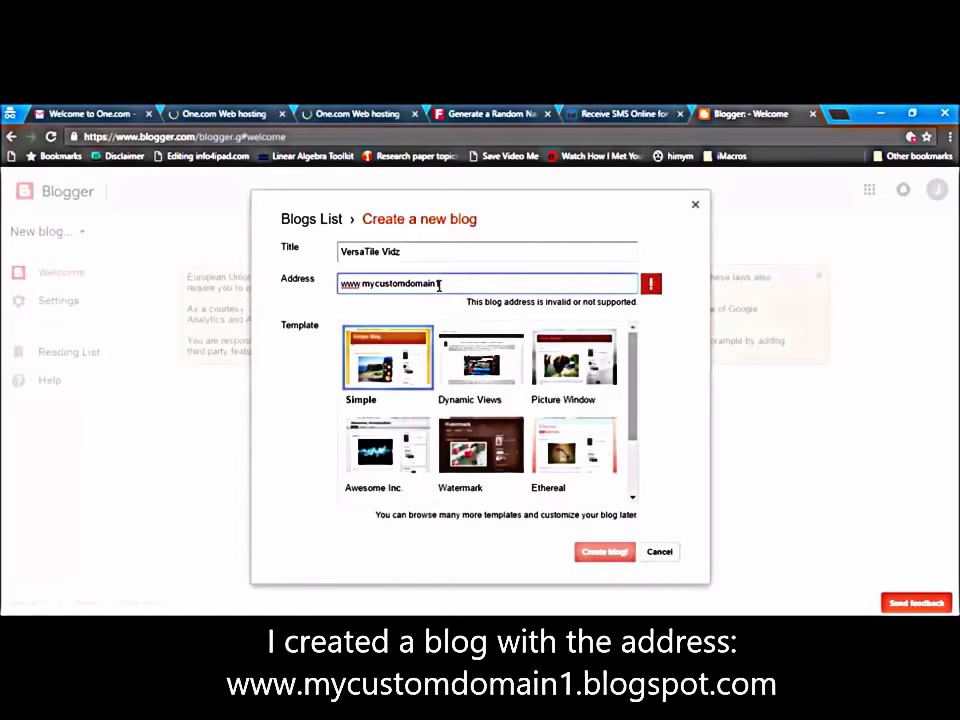
pyautogui.moveTo(360, 284); pyautogui.dragTo(331, 285)
pyautogui.press('BackSpace')
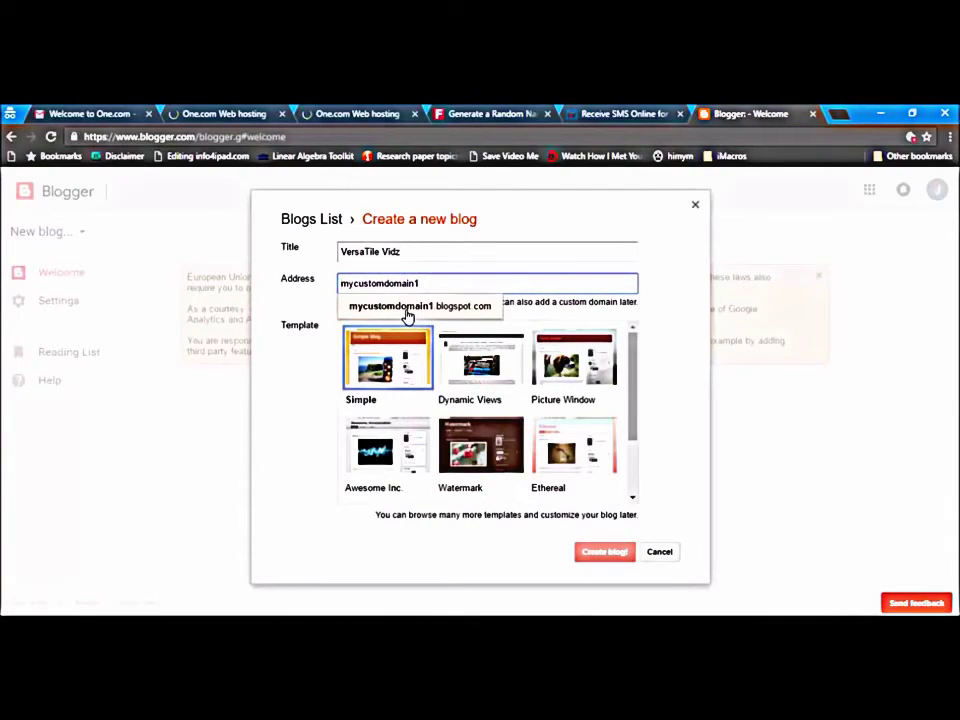
pyautogui.click(408, 306)
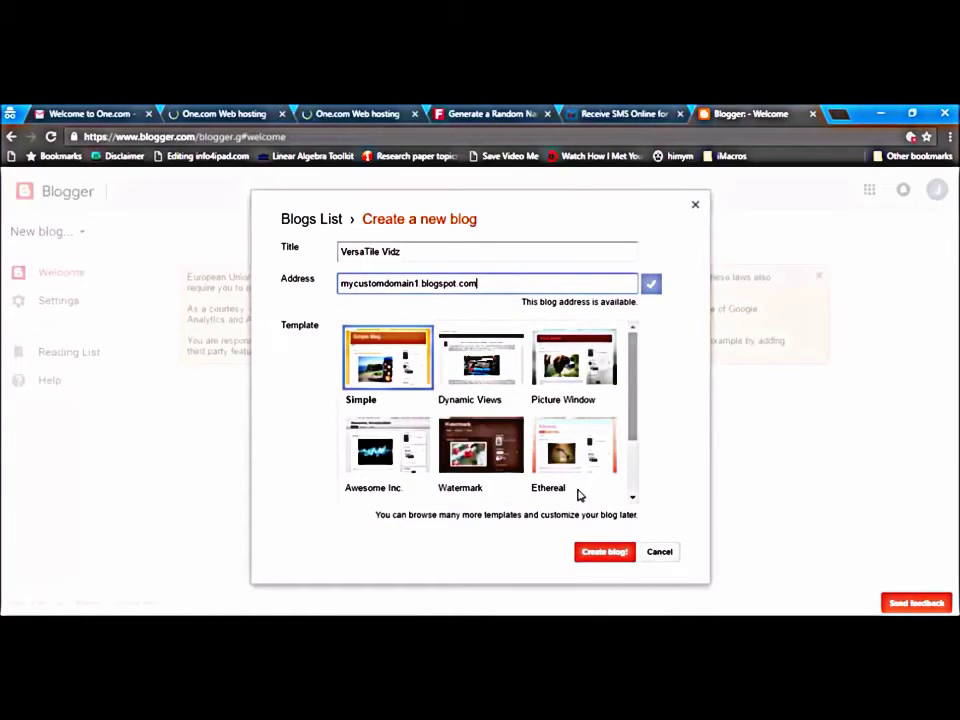
pyautogui.click(567, 466)
pyautogui.click(605, 553)
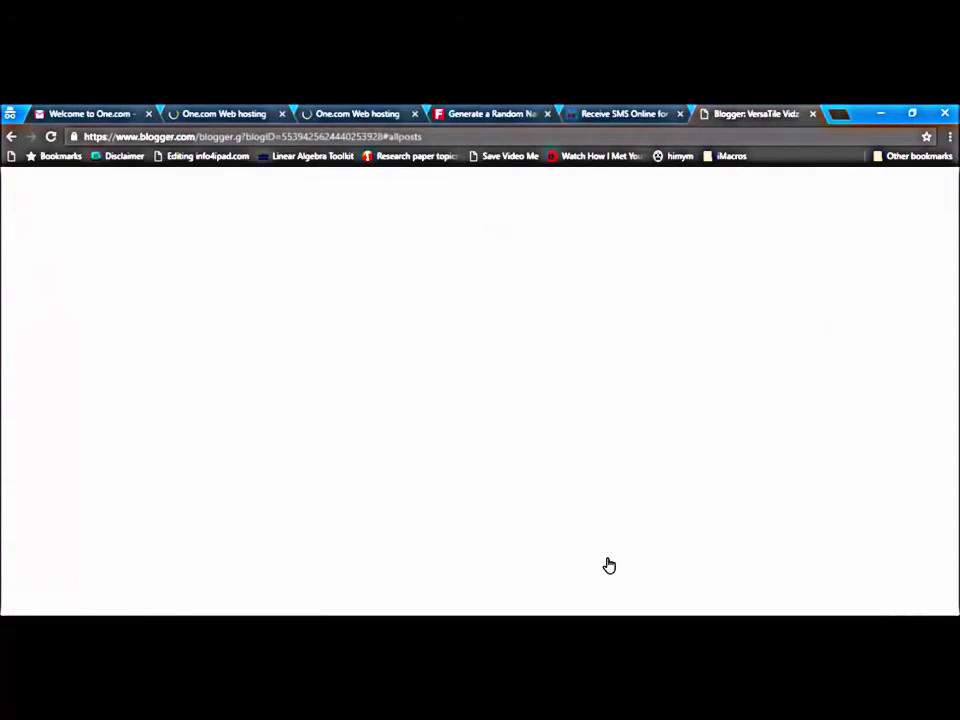
# Load mycustomdomain1.blogspot.com in a new browser tab to check the published blog.
pyautogui.click(838, 114)
pyautogui.write('my')
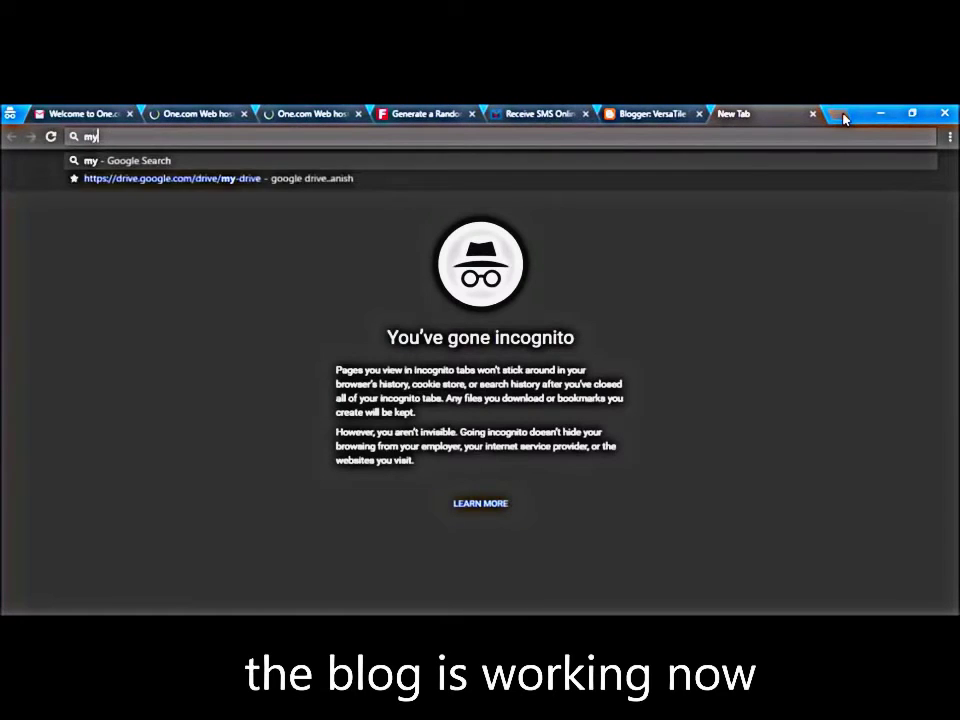
pyautogui.write('customdomain')
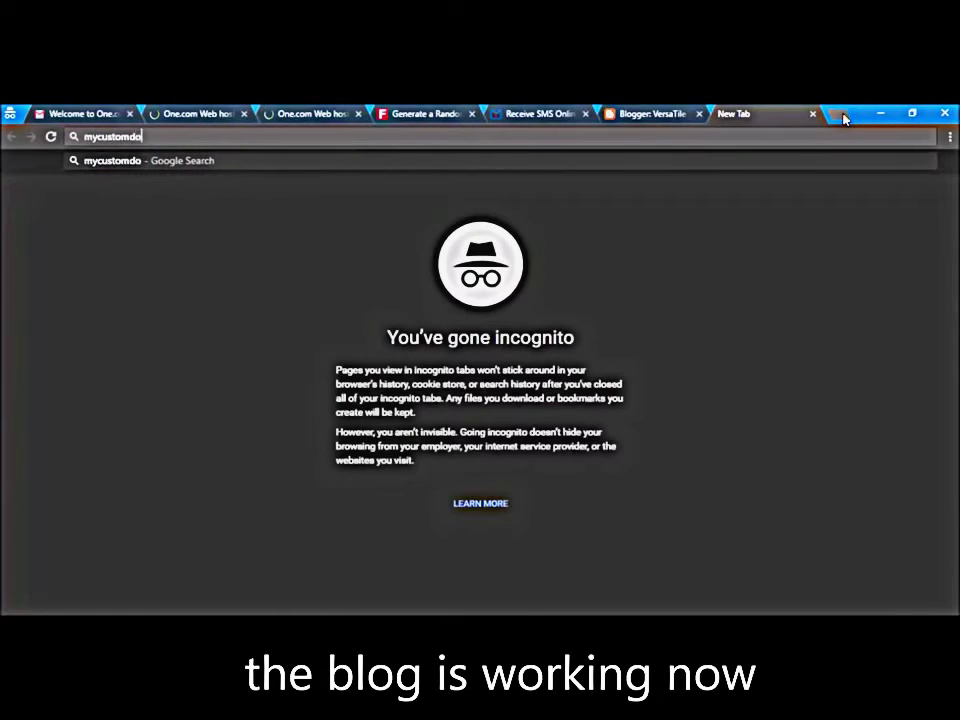
pyautogui.write('1.blogspot.com')
pyautogui.press('Return')
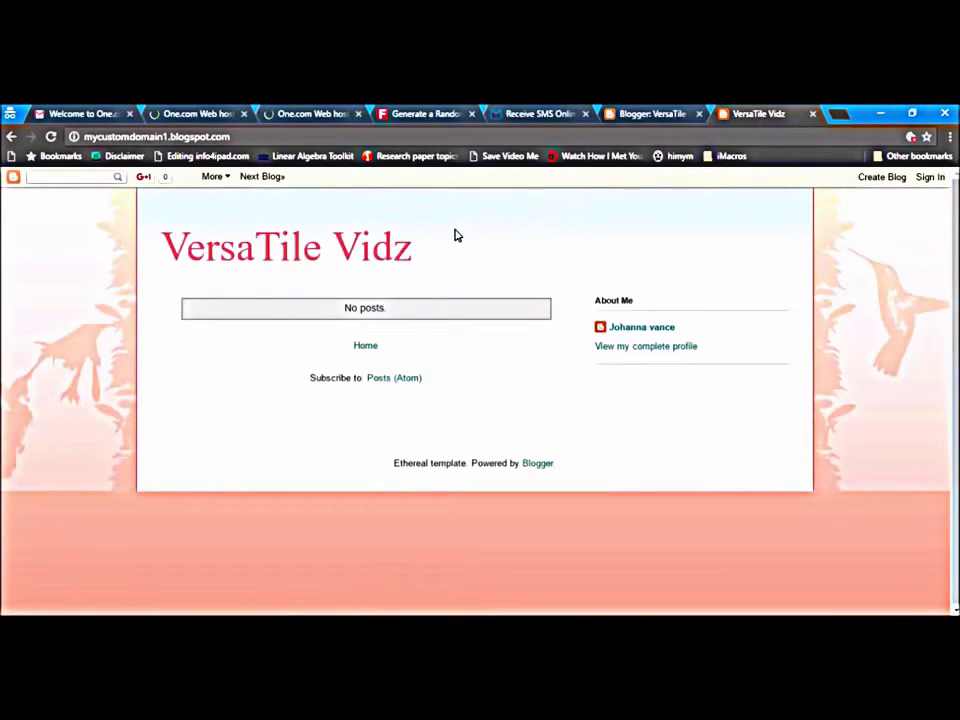
pyautogui.click(205, 112)
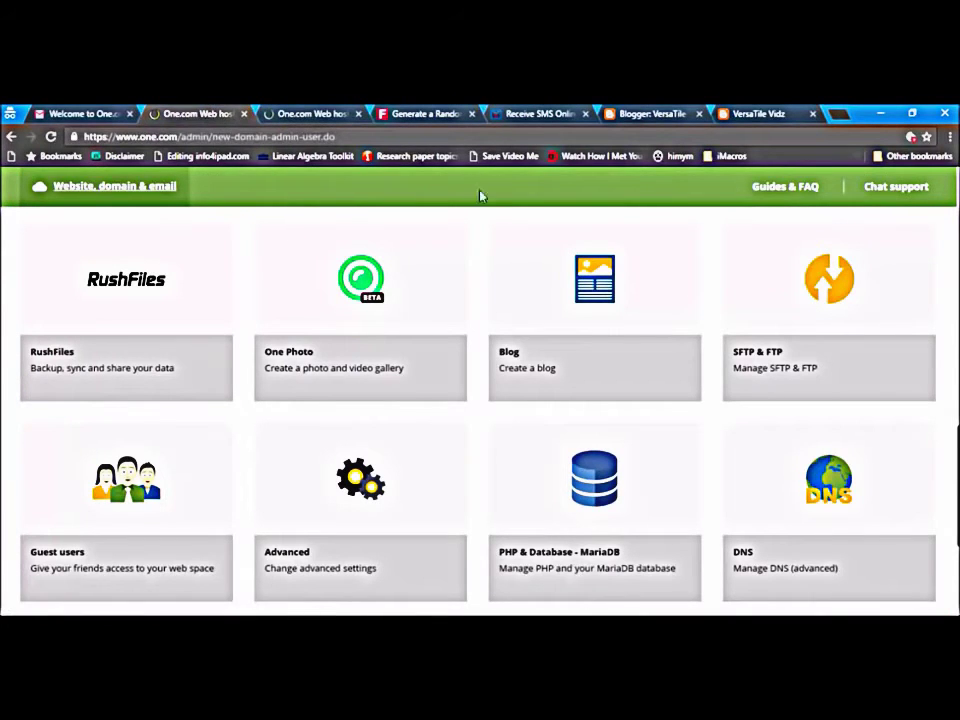
pyautogui.scroll(2, 400, 398)
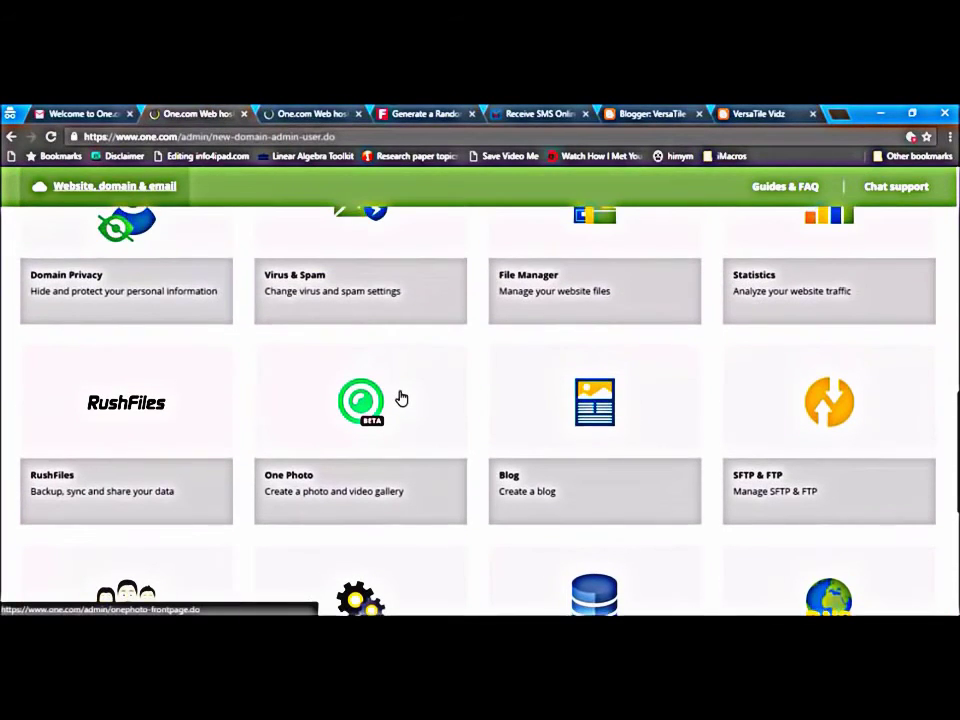
pyautogui.scroll(3, 400, 397)
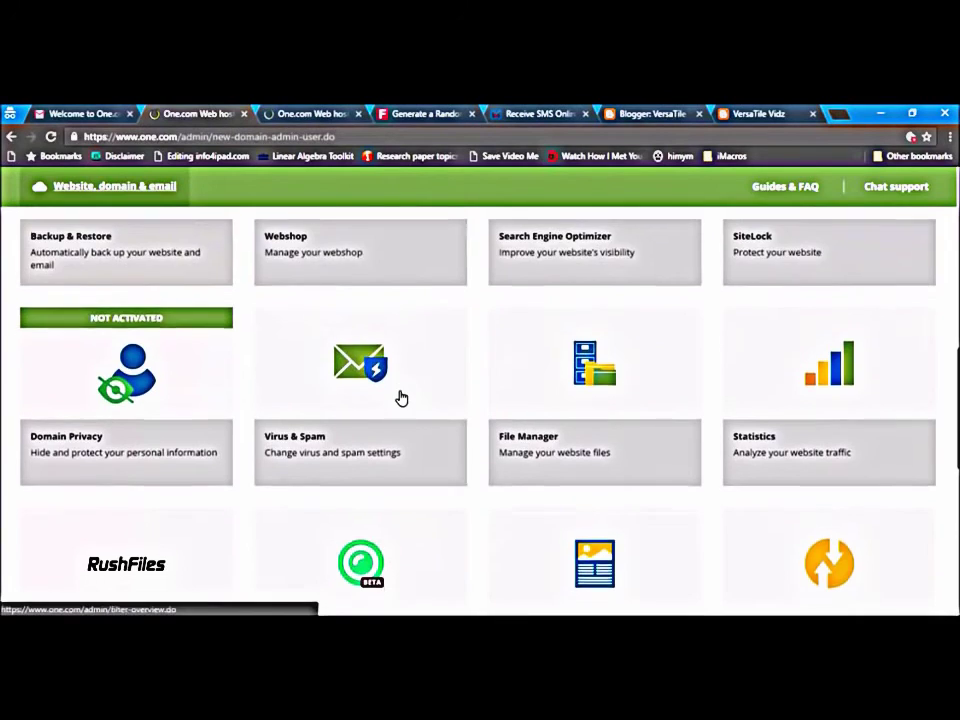
pyautogui.scroll(-4, 415, 380)
pyautogui.click(750, 113)
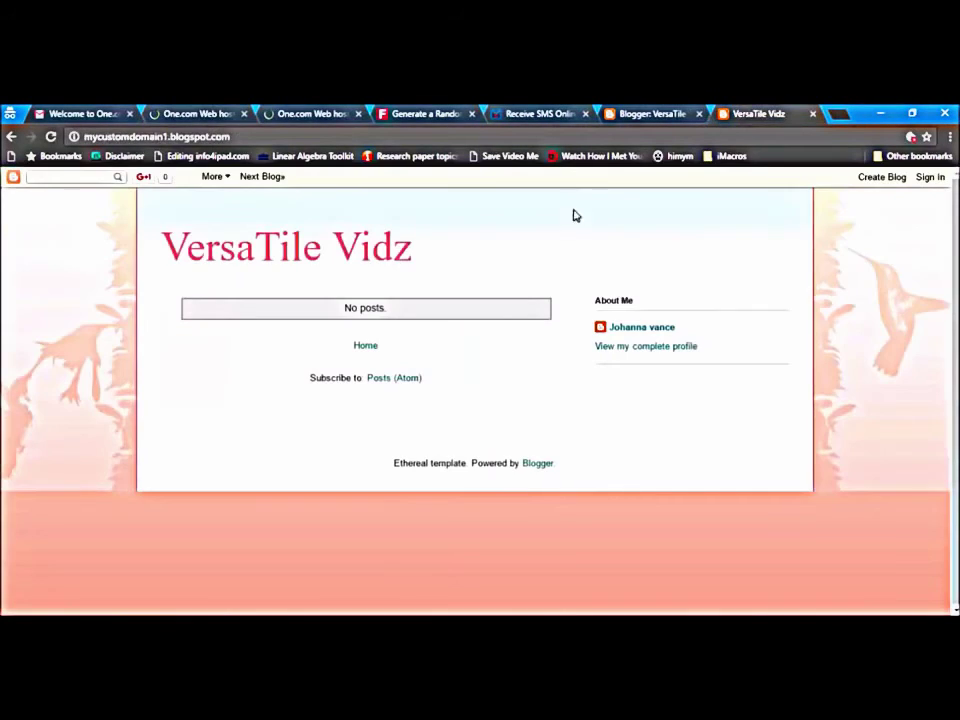
# Close the blog preview and open the third-party domain setup in the blog's basic settings.
pyautogui.click(811, 113)
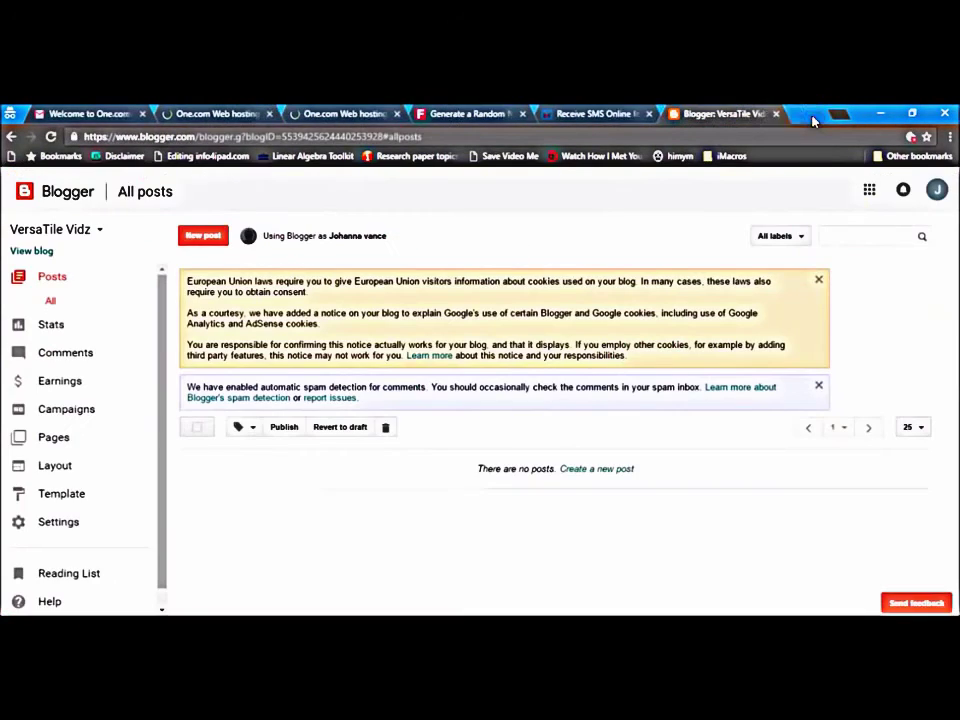
pyautogui.click(58, 526)
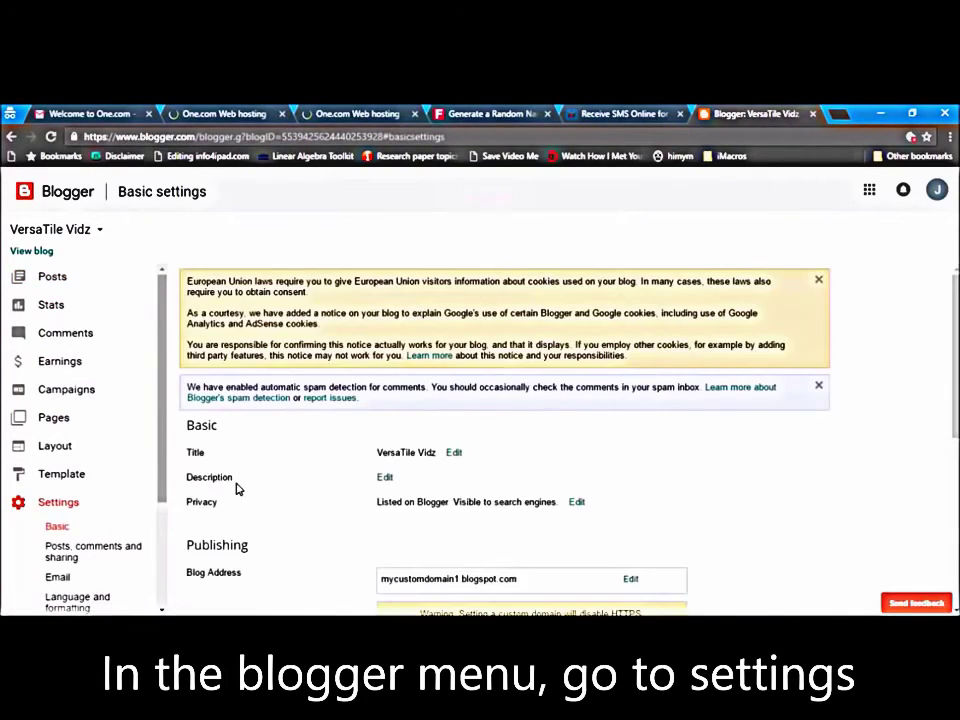
pyautogui.scroll(-3, 330, 504)
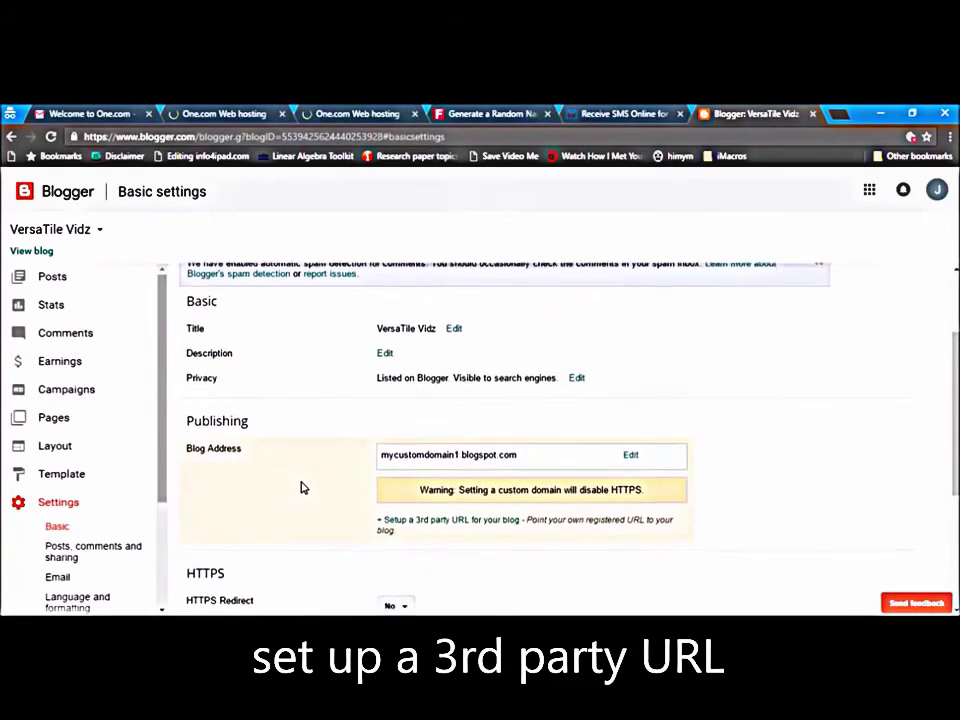
pyautogui.scroll(-2, 300, 488)
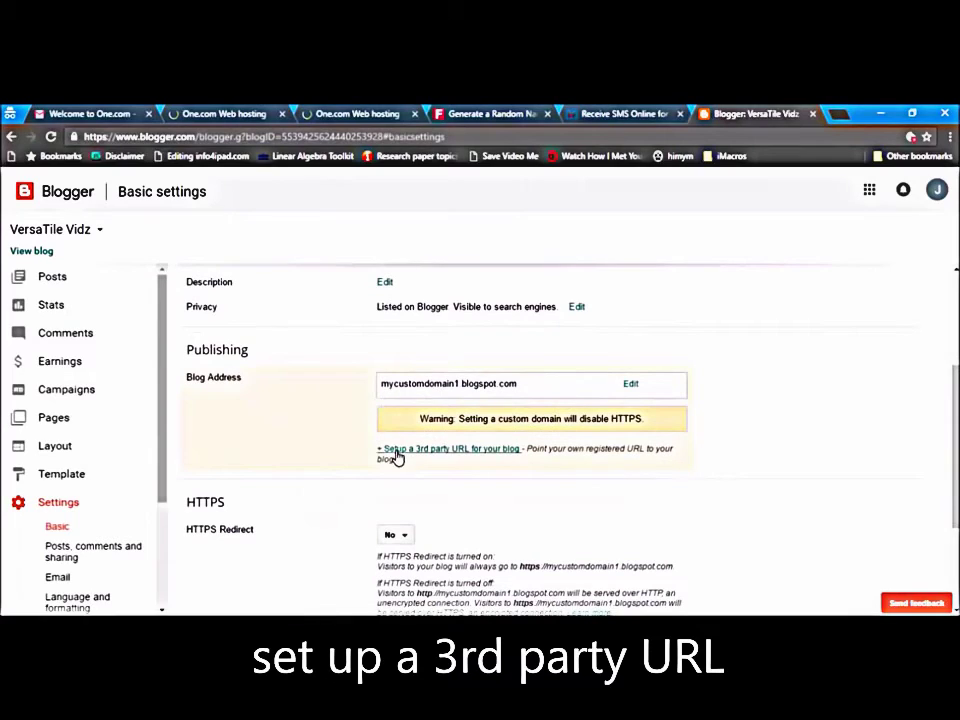
pyautogui.click(452, 458)
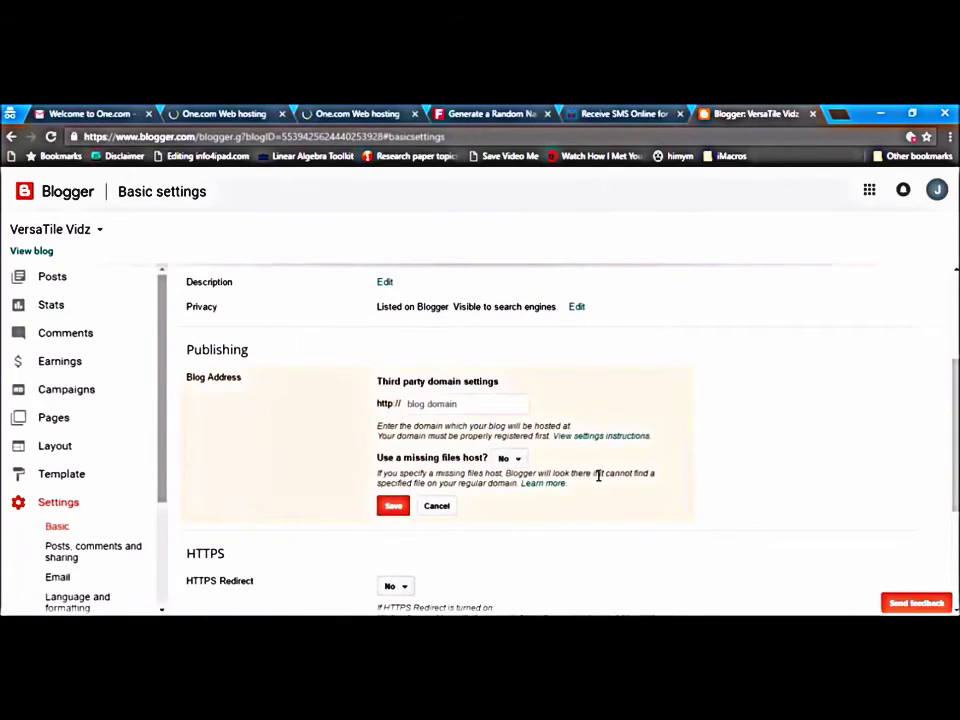
pyautogui.scroll(-3, 598, 476)
pyautogui.click(482, 288)
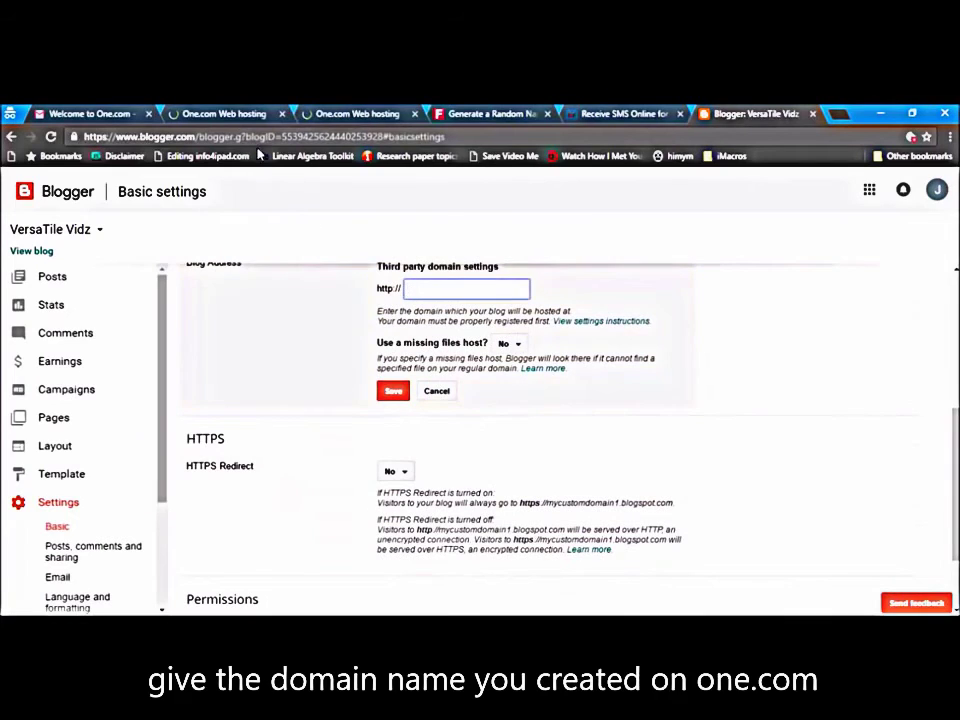
# Copy the registered domain name mycustomdomain1.com from the One.com control panel.
pyautogui.click(220, 113)
pyautogui.scroll(6, 190, 270)
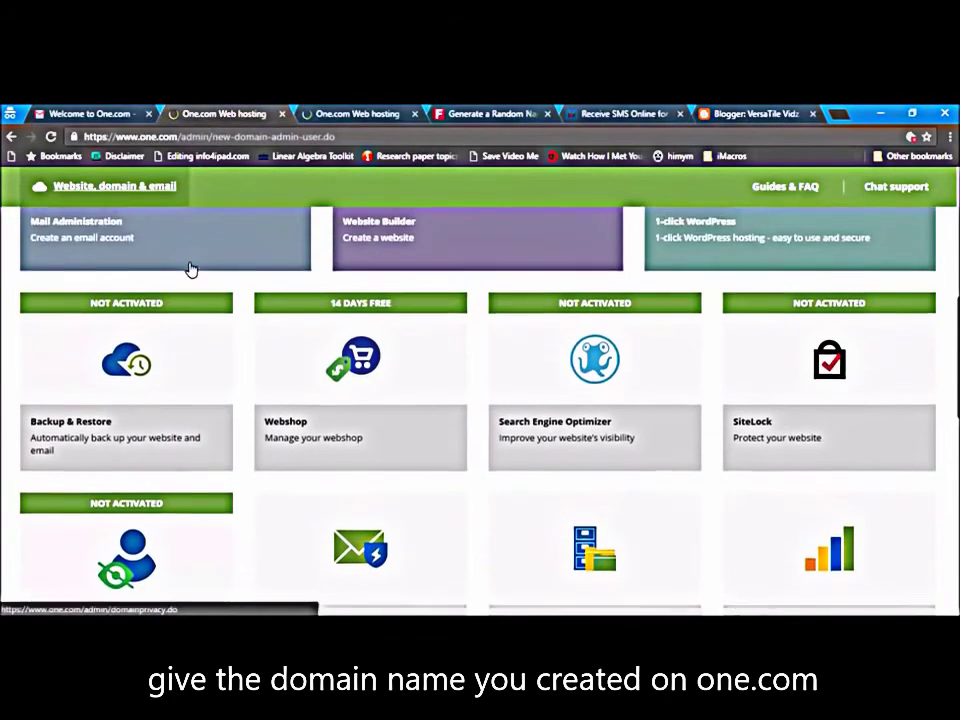
pyautogui.scroll(3, 190, 270)
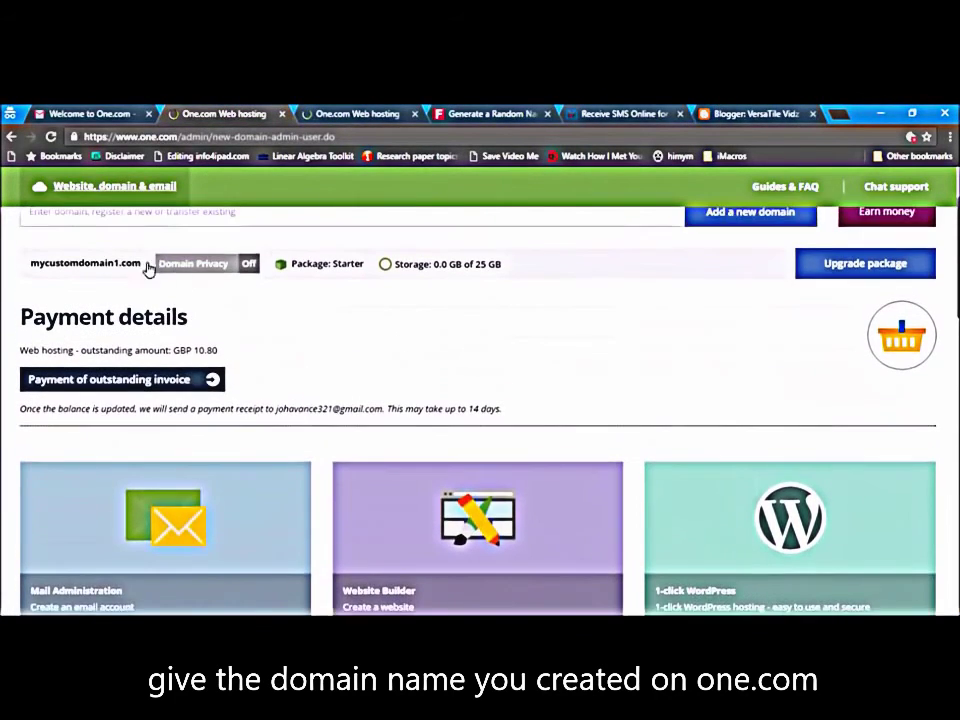
pyautogui.moveTo(143, 268); pyautogui.dragTo(35, 270)
pyautogui.hotkey('ctrl', 'c')
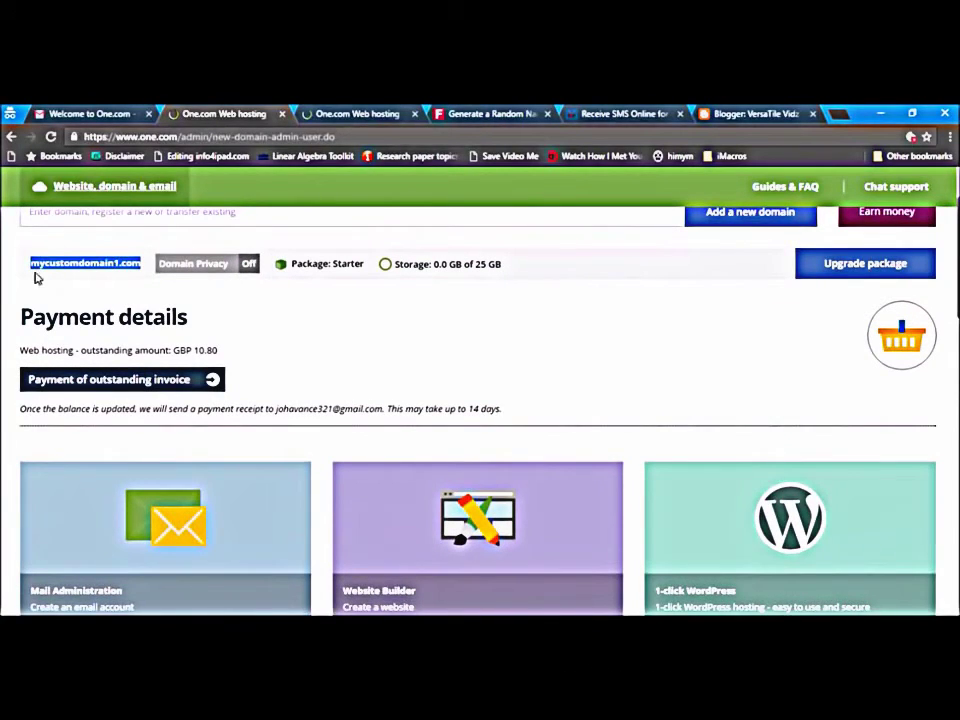
pyautogui.click(724, 113)
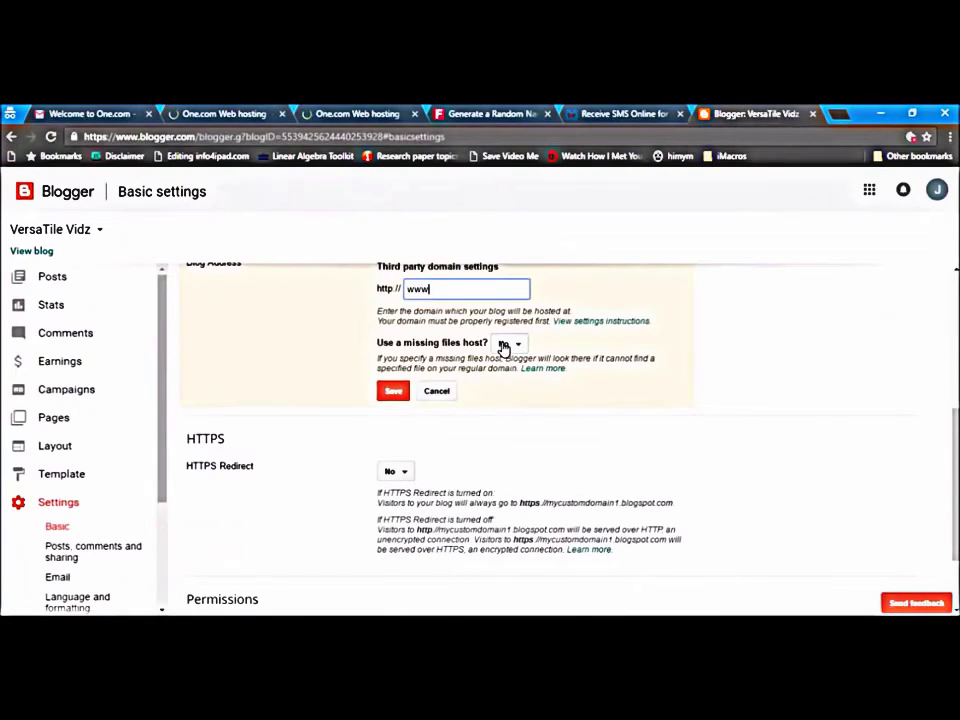
pyautogui.hotkey('ctrl', 'v')
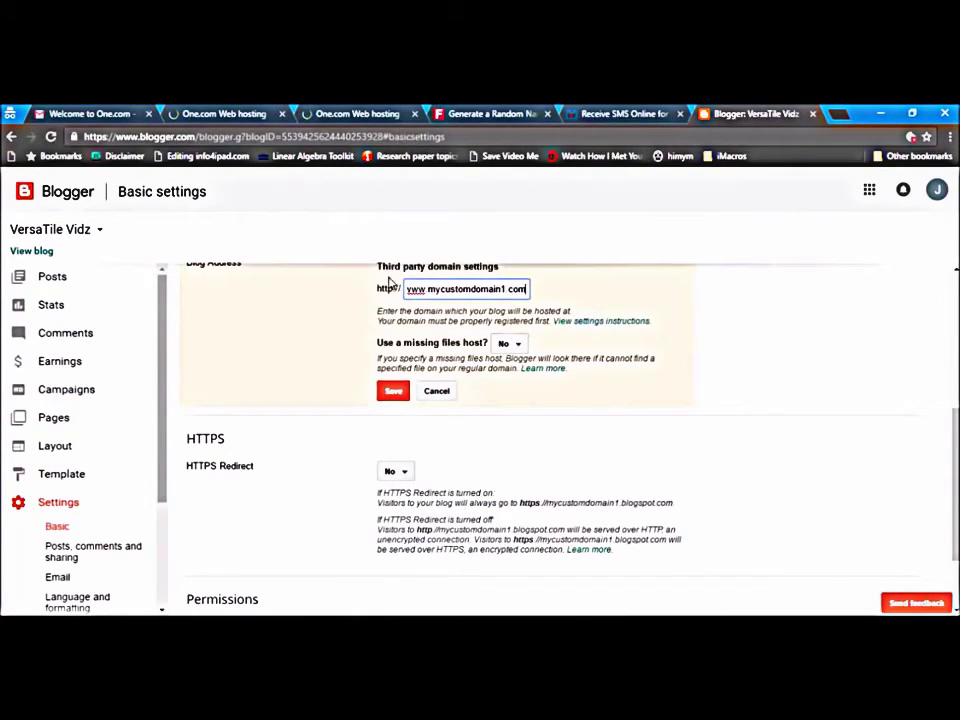
pyautogui.click(392, 393)
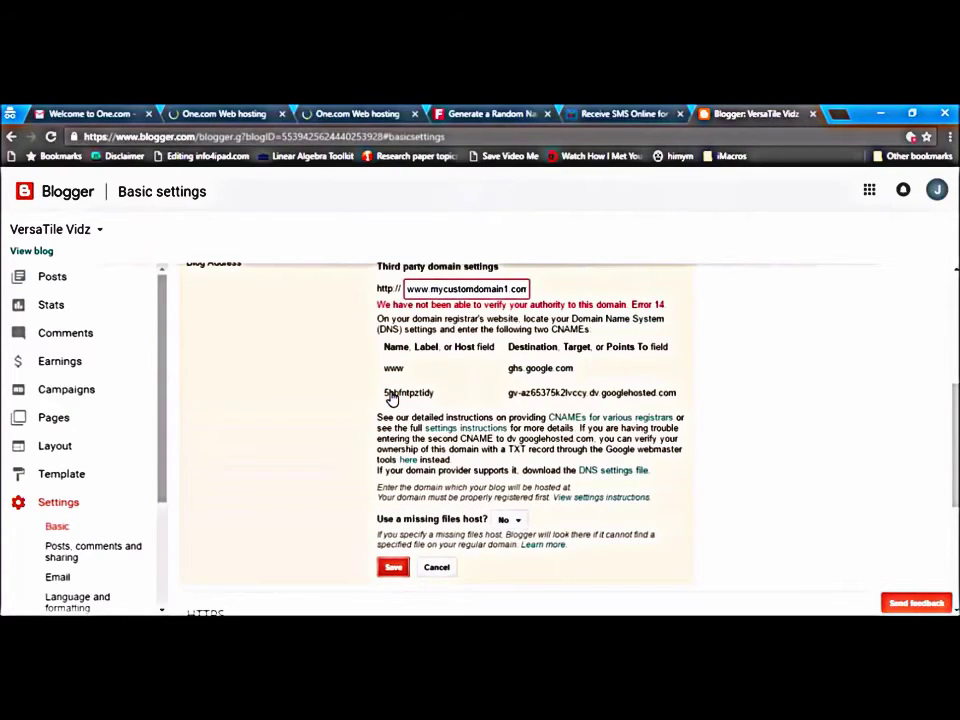
pyautogui.moveTo(376, 266); pyautogui.dragTo(710, 309)
pyautogui.click(710, 309)
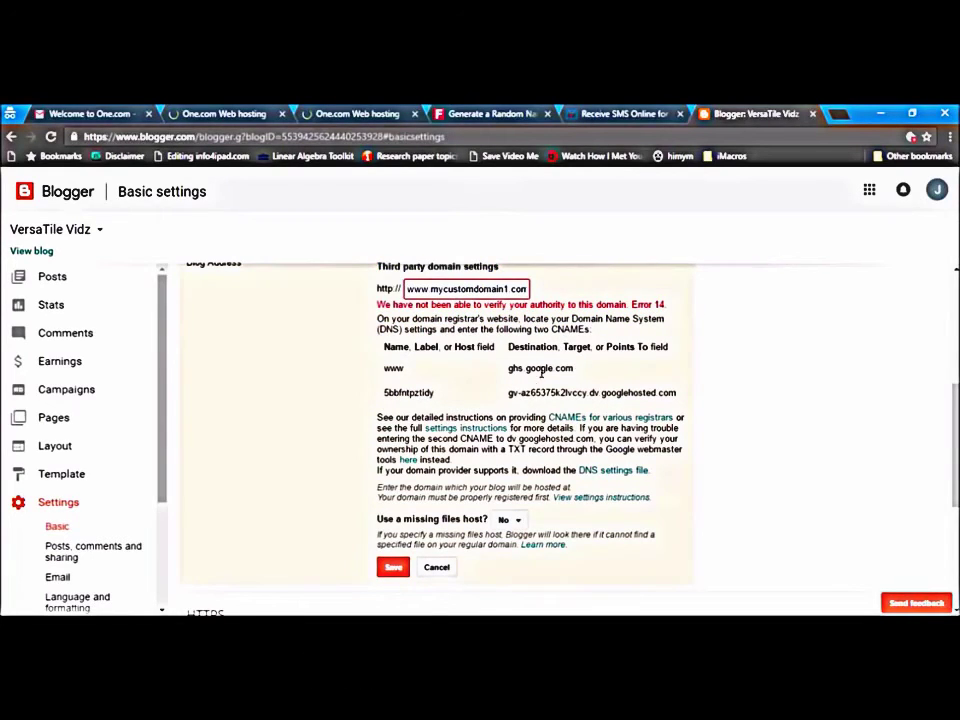
# Close the One.com activation, random name generator and online SMS pages, keeping the One.com control panel open.
pyautogui.click(210, 112)
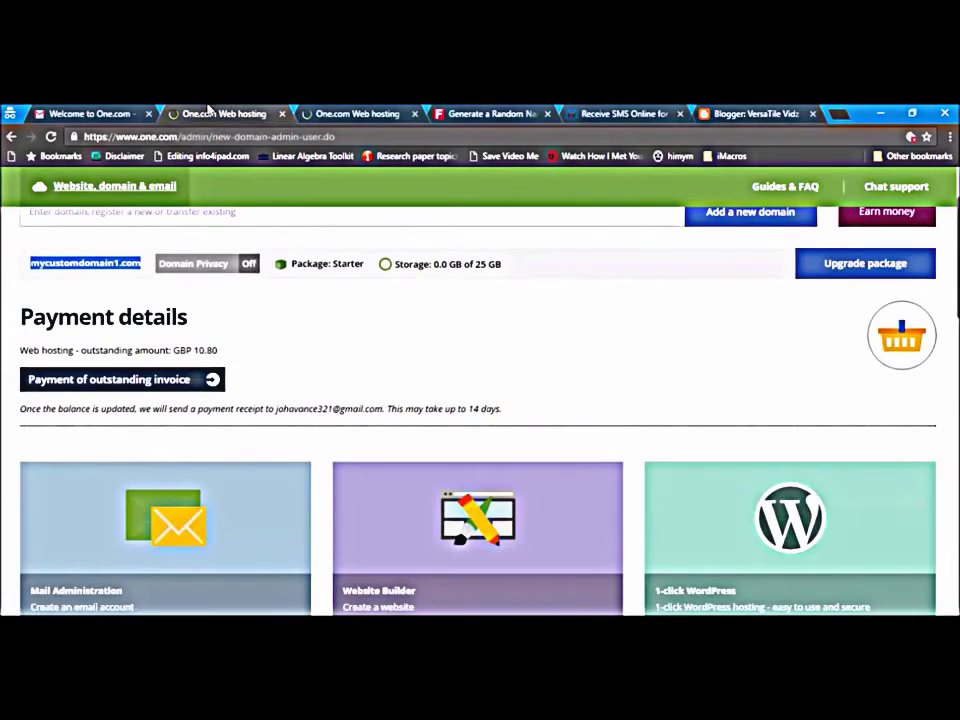
pyautogui.click(335, 112)
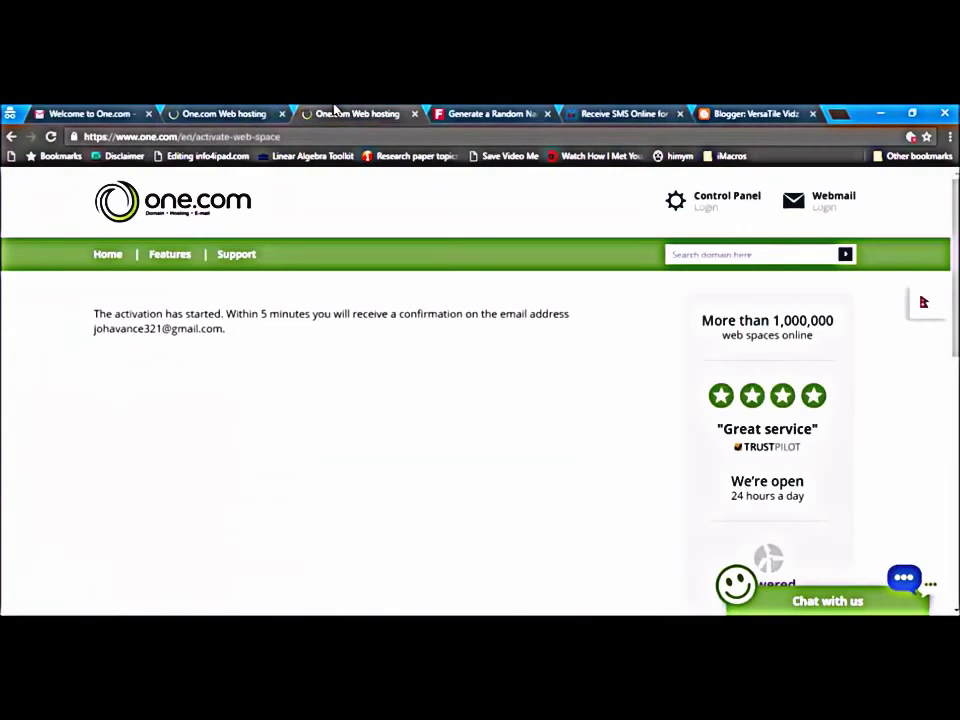
pyautogui.click(414, 113)
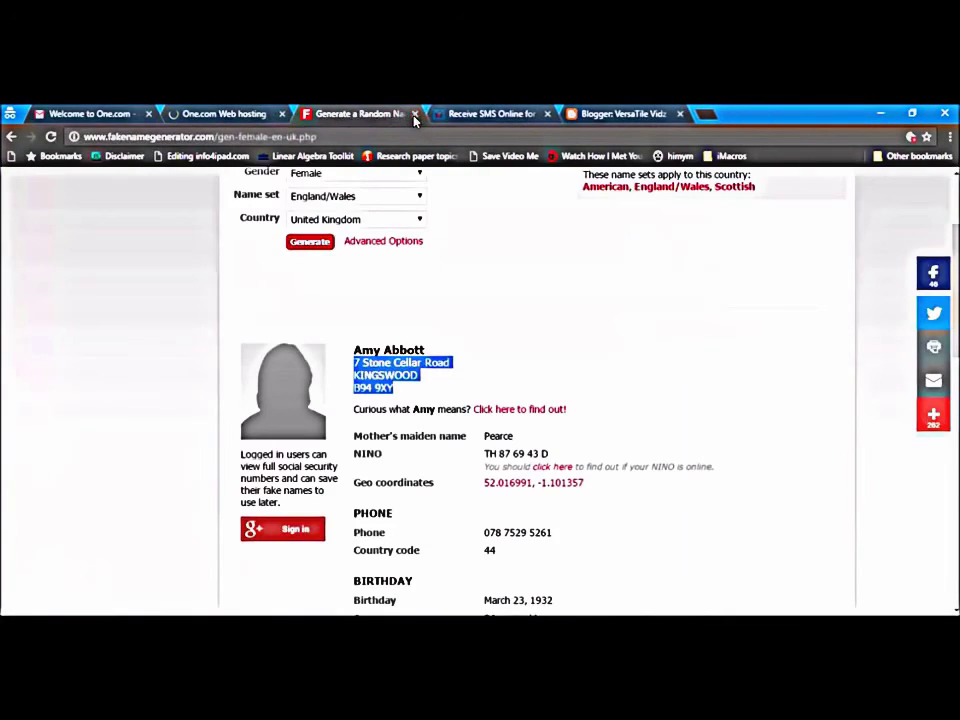
pyautogui.click(414, 113)
pyautogui.click(414, 113)
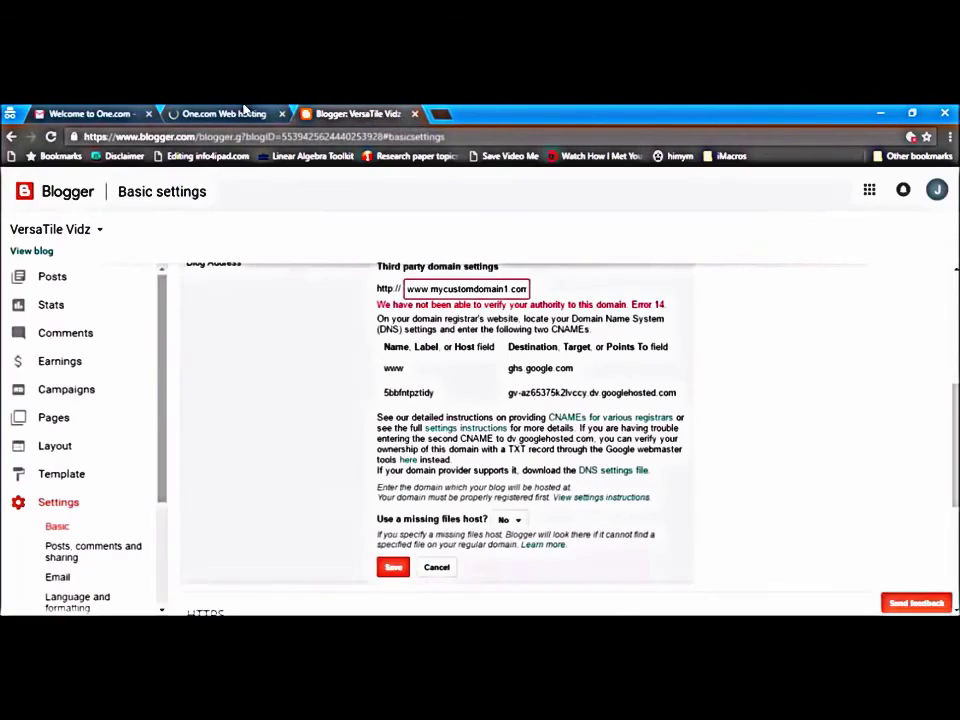
# Open the advanced DNS management page for mycustomdomain1.com in the One.com control panel.
pyautogui.click(244, 110)
pyautogui.scroll(-5, 393, 386)
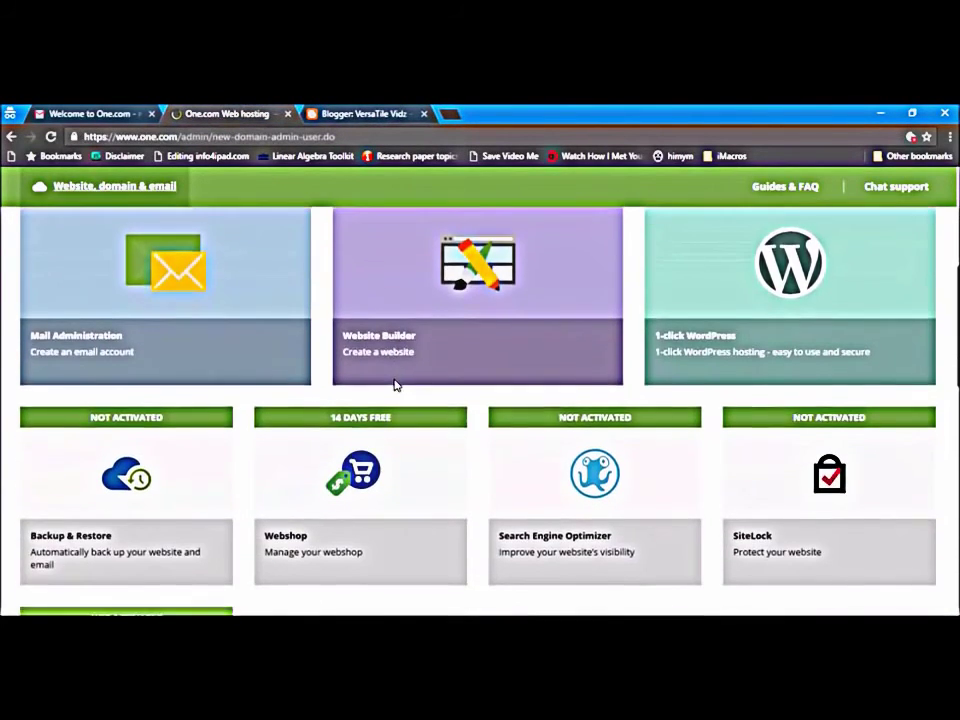
pyautogui.scroll(2, 394, 385)
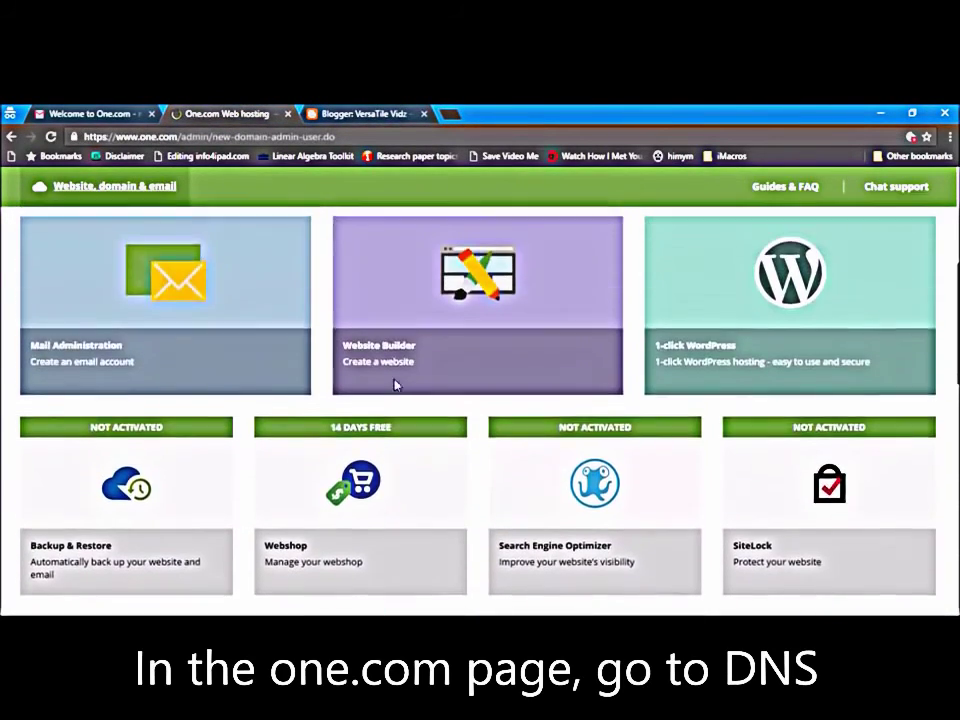
pyautogui.scroll(-7, 394, 385)
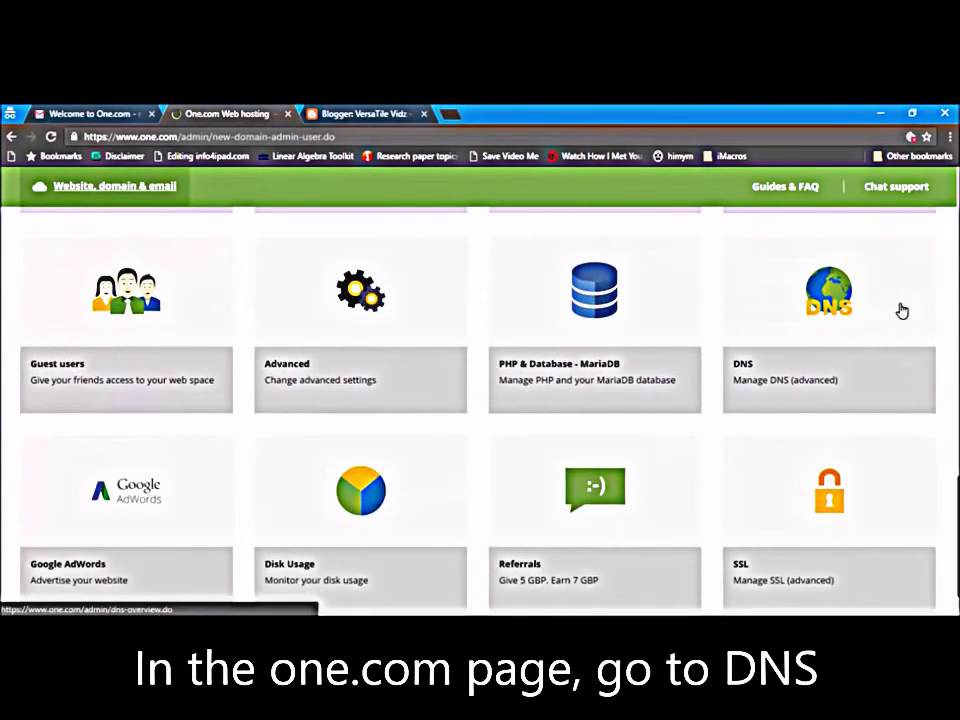
pyautogui.click(836, 316)
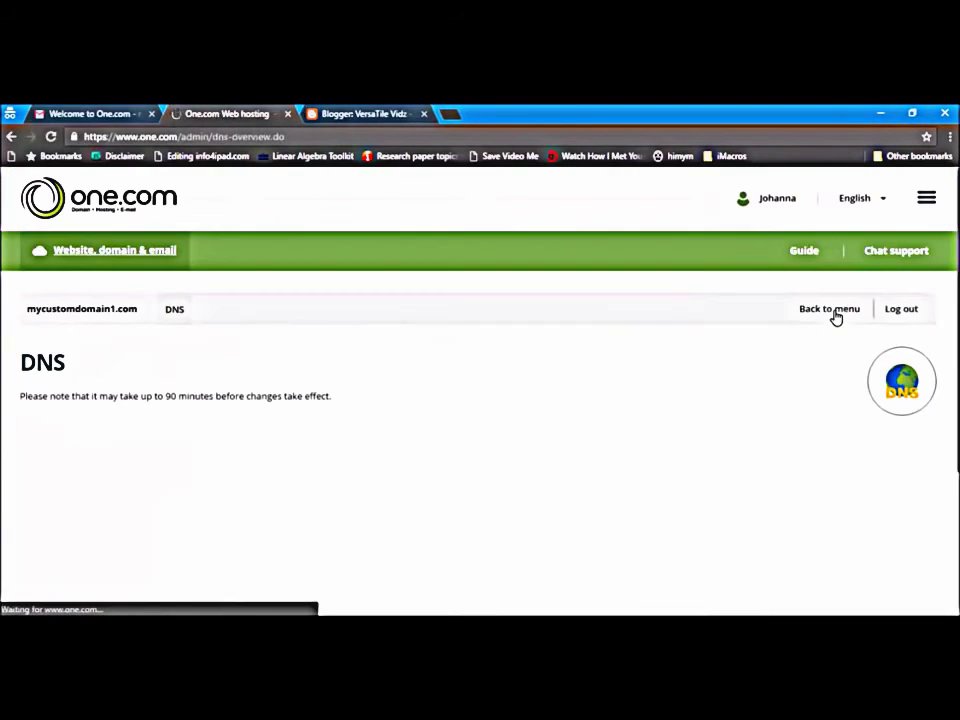
pyautogui.scroll(-2, 596, 335)
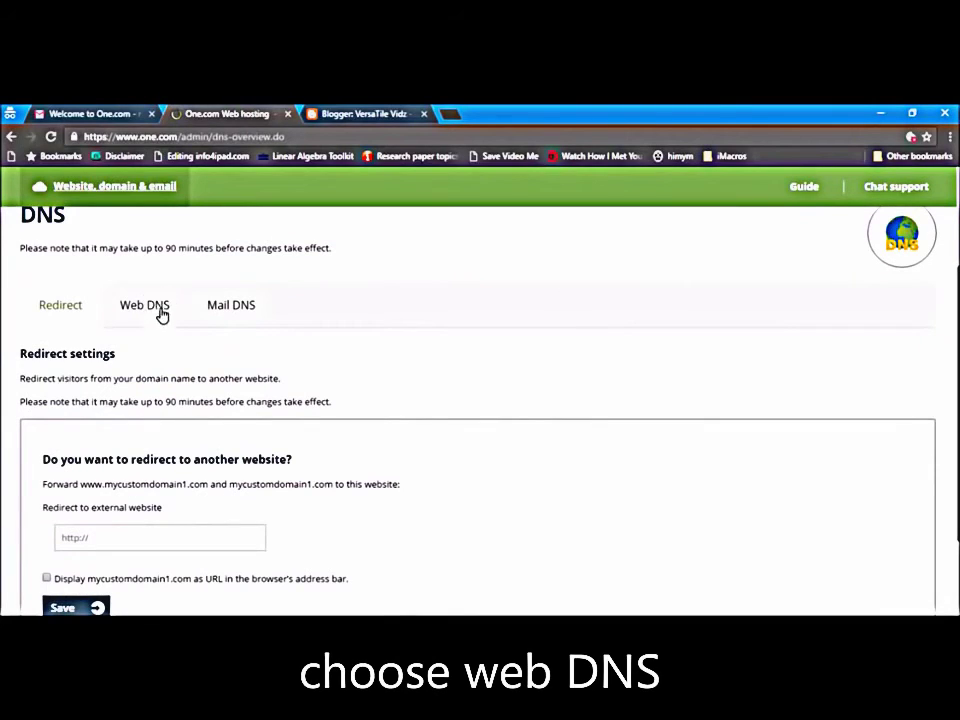
# Open the Web DNS settings and set the type of the new personal DNS record to CNAME.
pyautogui.click(146, 303)
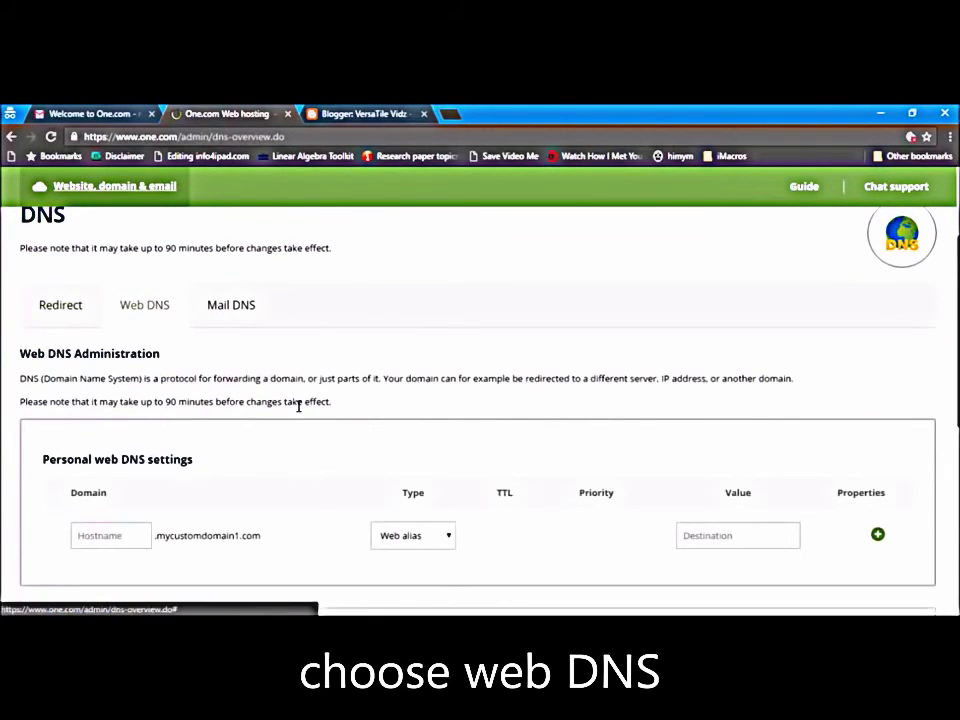
pyautogui.scroll(-3, 298, 403)
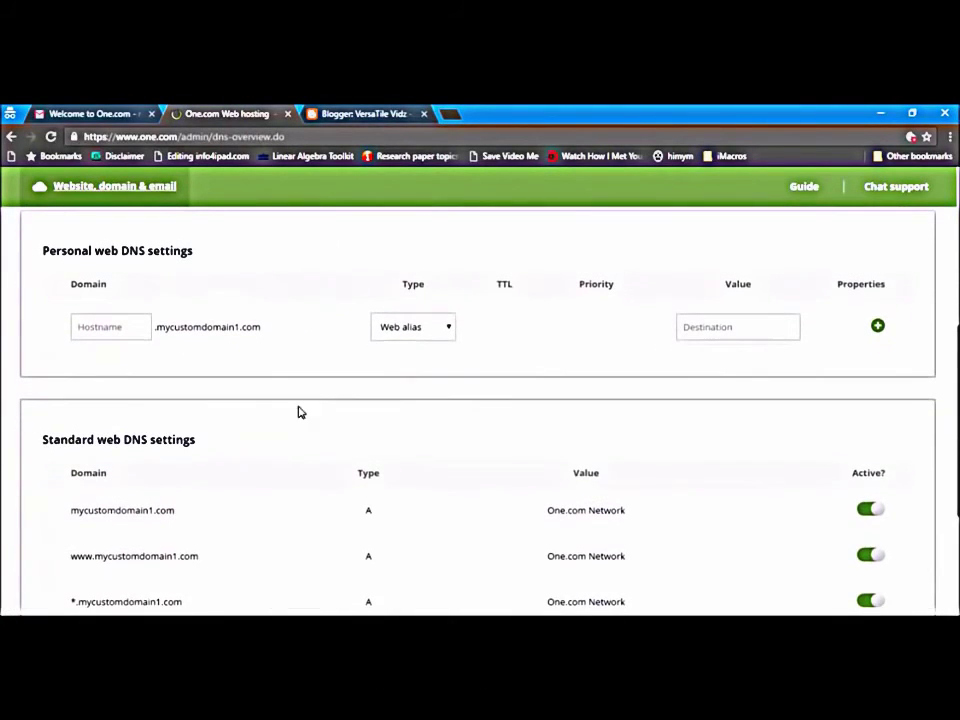
pyautogui.click(447, 328)
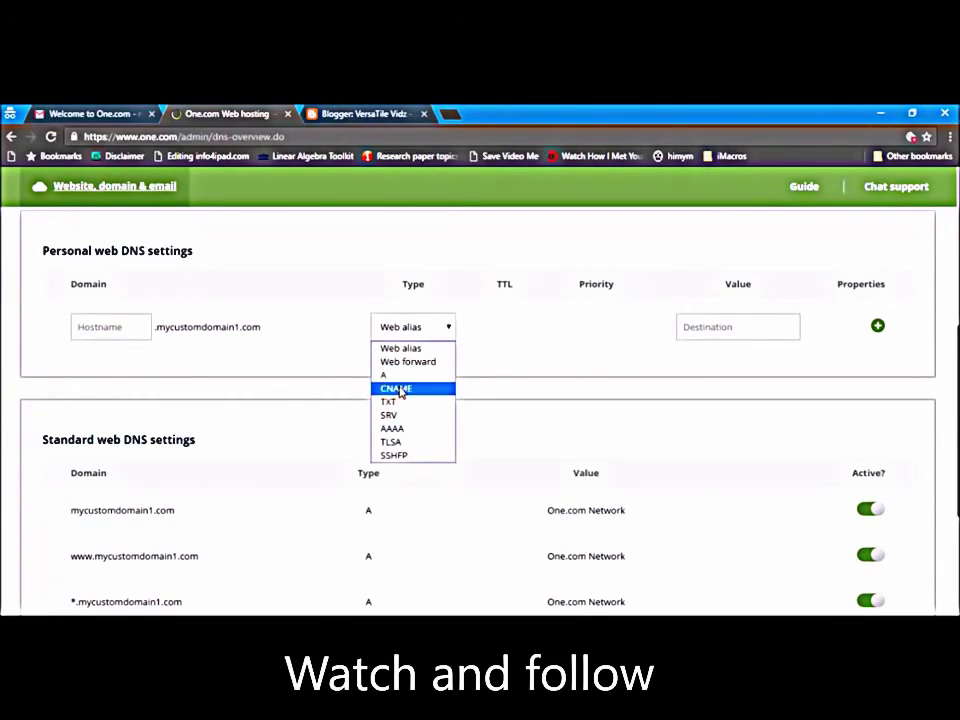
pyautogui.click(398, 389)
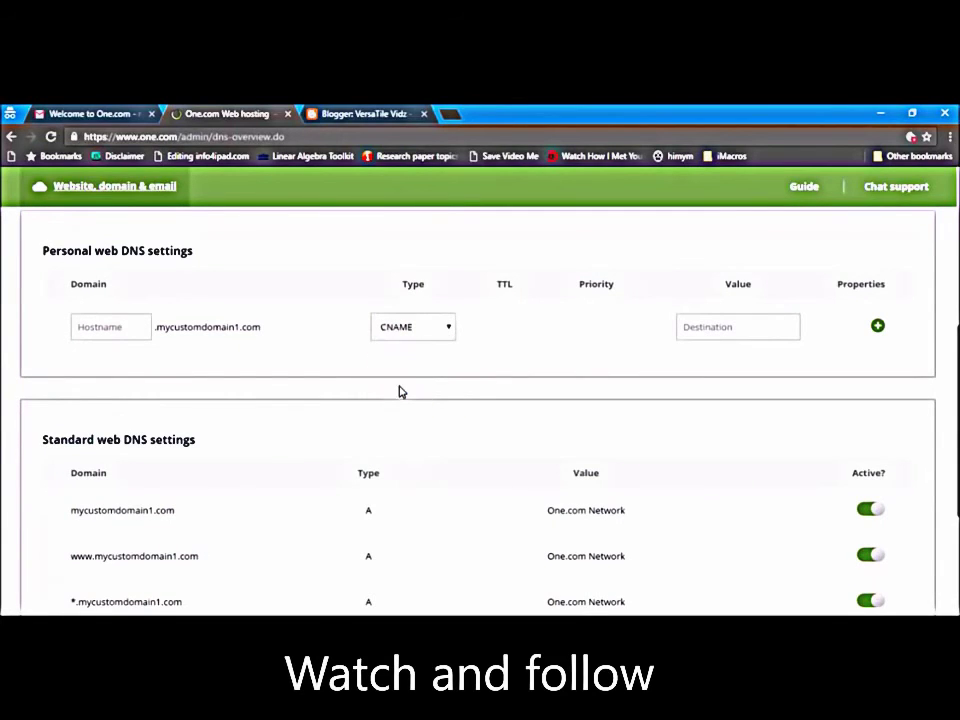
pyautogui.click(878, 329)
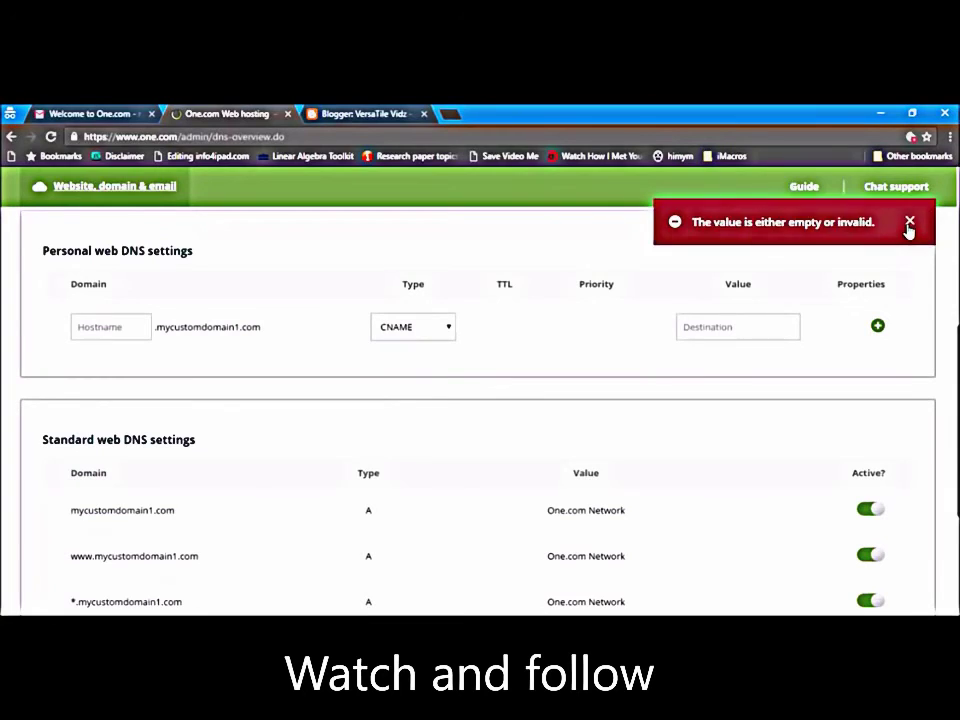
pyautogui.click(909, 222)
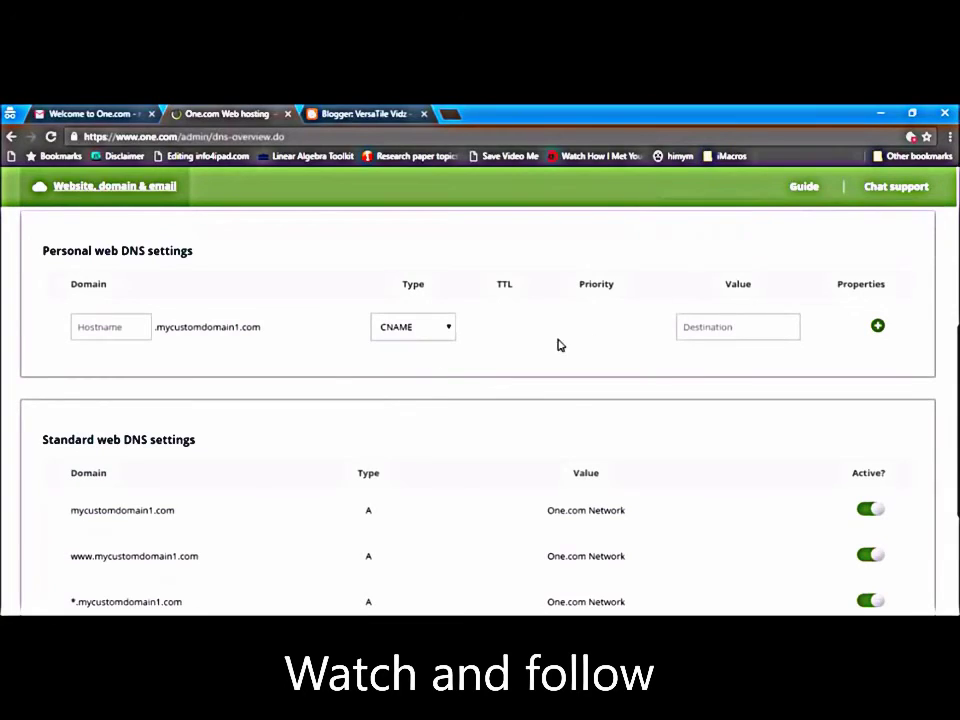
# Add the CNAME record with hostname www and the destination ghs.google.com copied from Blogger's third-party domain settings.
pyautogui.click(115, 324)
pyautogui.write('www')
pyautogui.click(701, 328)
pyautogui.click(333, 112)
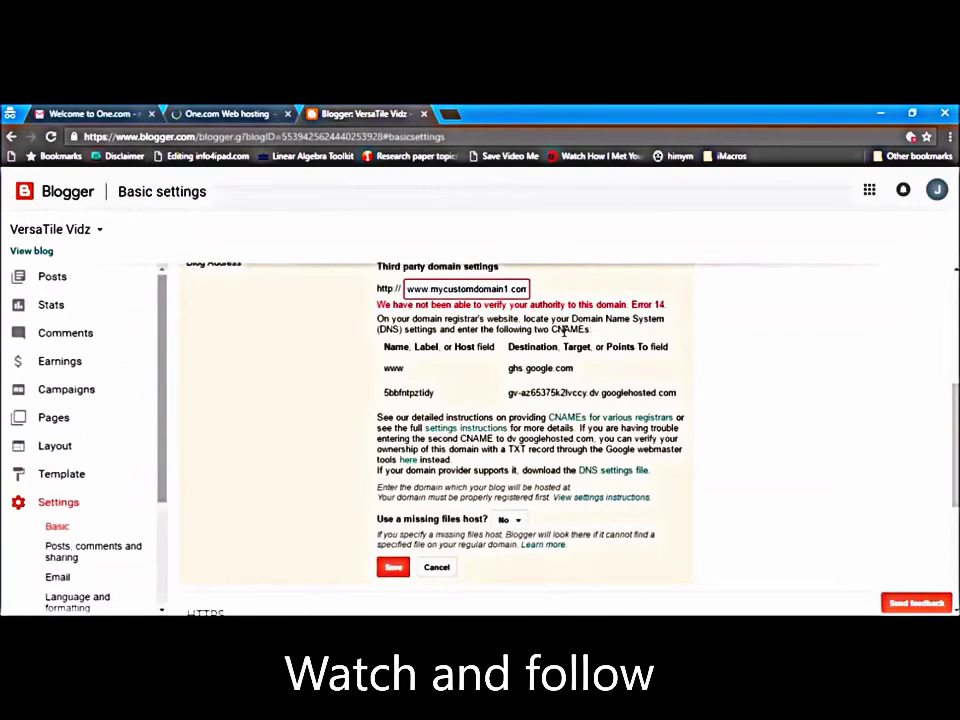
pyautogui.moveTo(508, 371); pyautogui.dragTo(574, 364)
pyautogui.hotkey('ctrl', 'c')
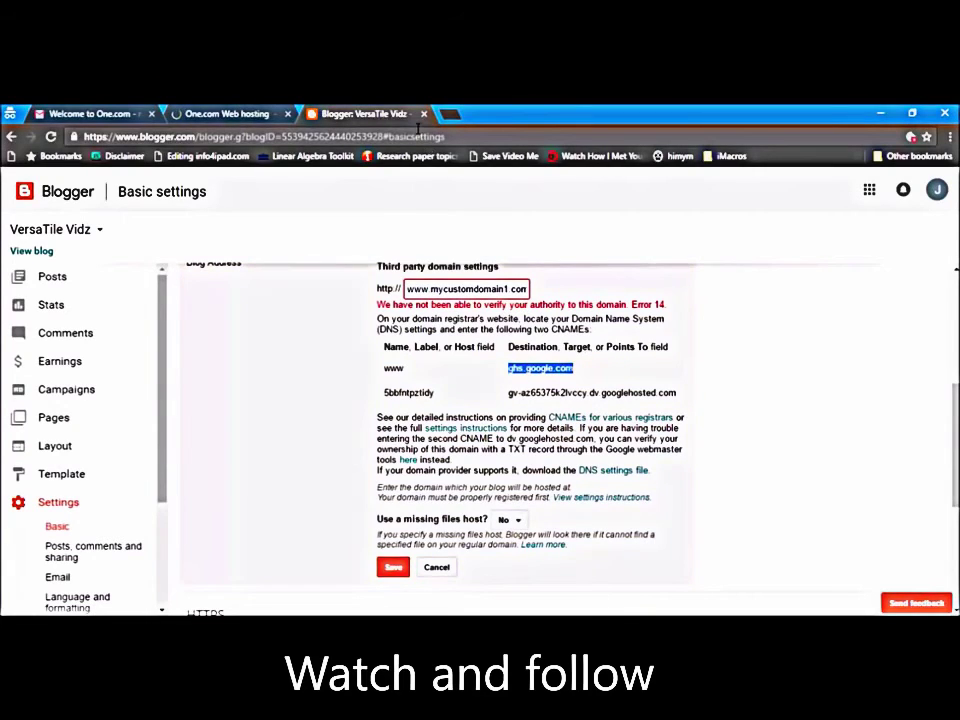
pyautogui.click(240, 113)
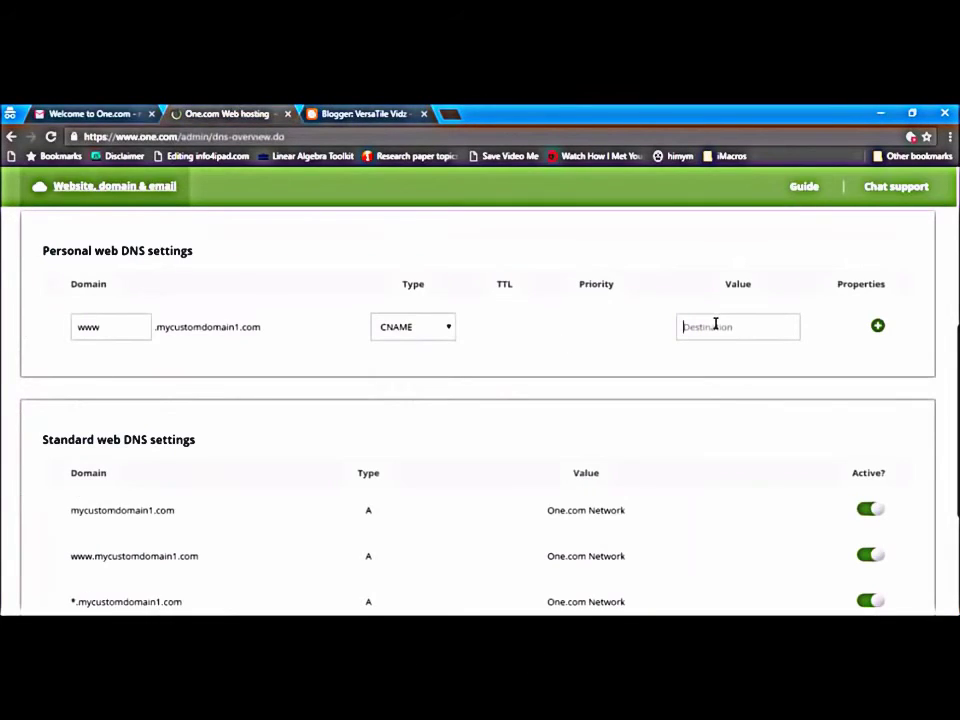
pyautogui.hotkey('ctrl', 'v')
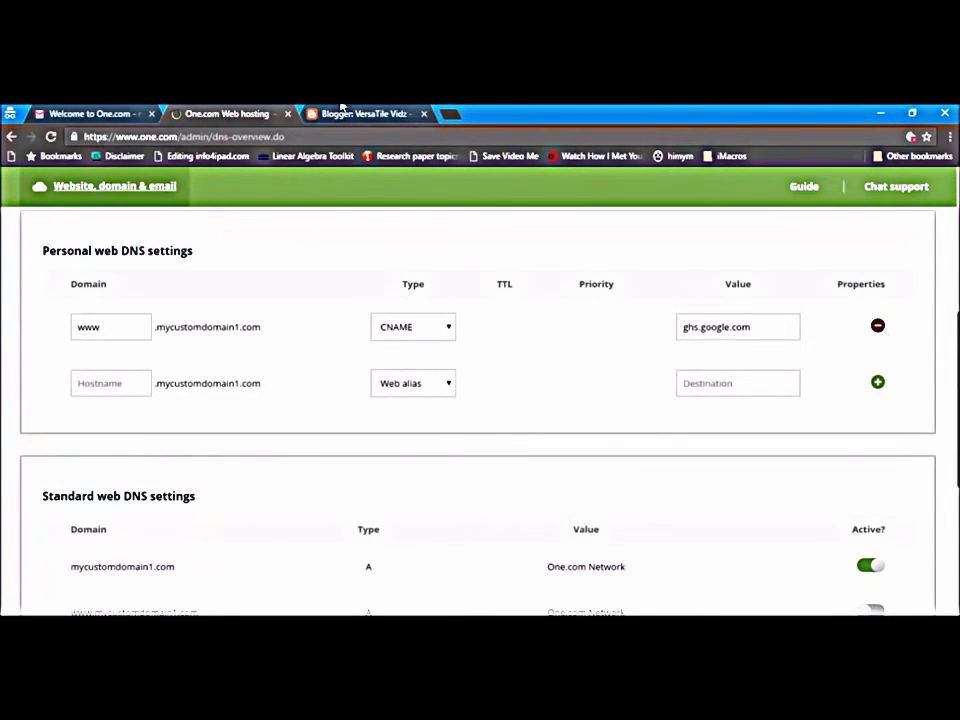
# Set the second DNS record to CNAME and enter the domain-verification hostname code copied from Blogger.
pyautogui.click(352, 113)
pyautogui.click(245, 112)
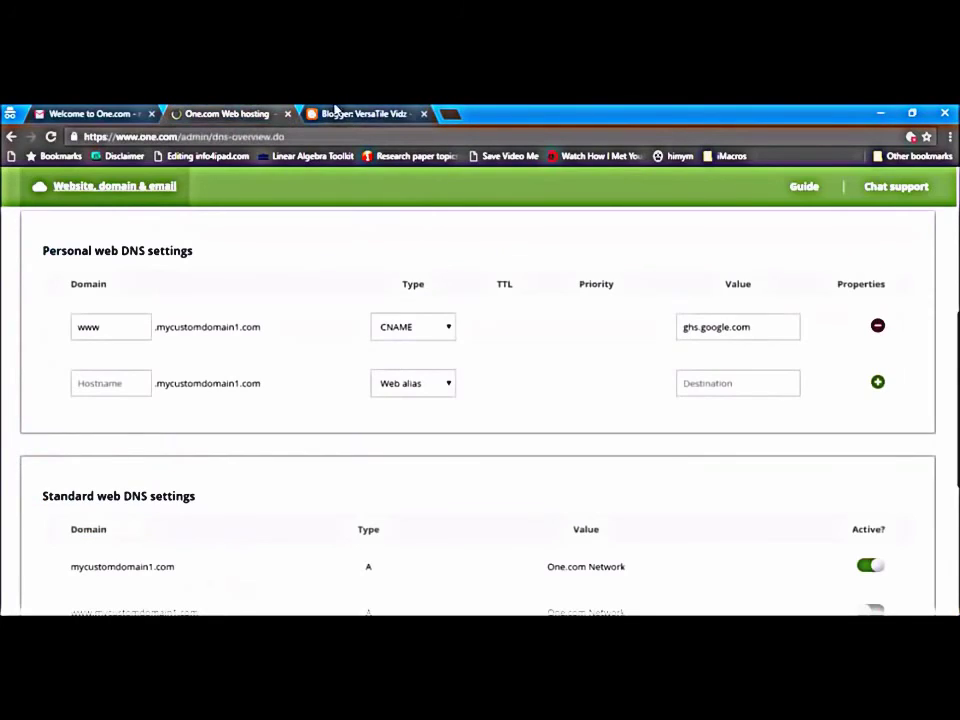
pyautogui.click(448, 390)
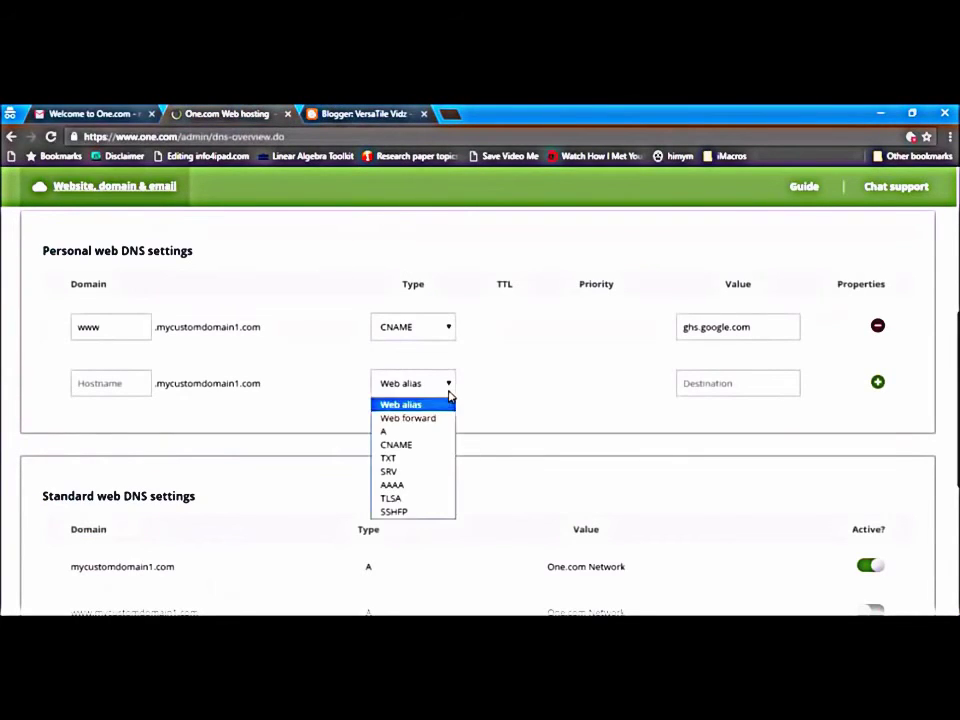
pyautogui.click(416, 444)
pyautogui.click(369, 113)
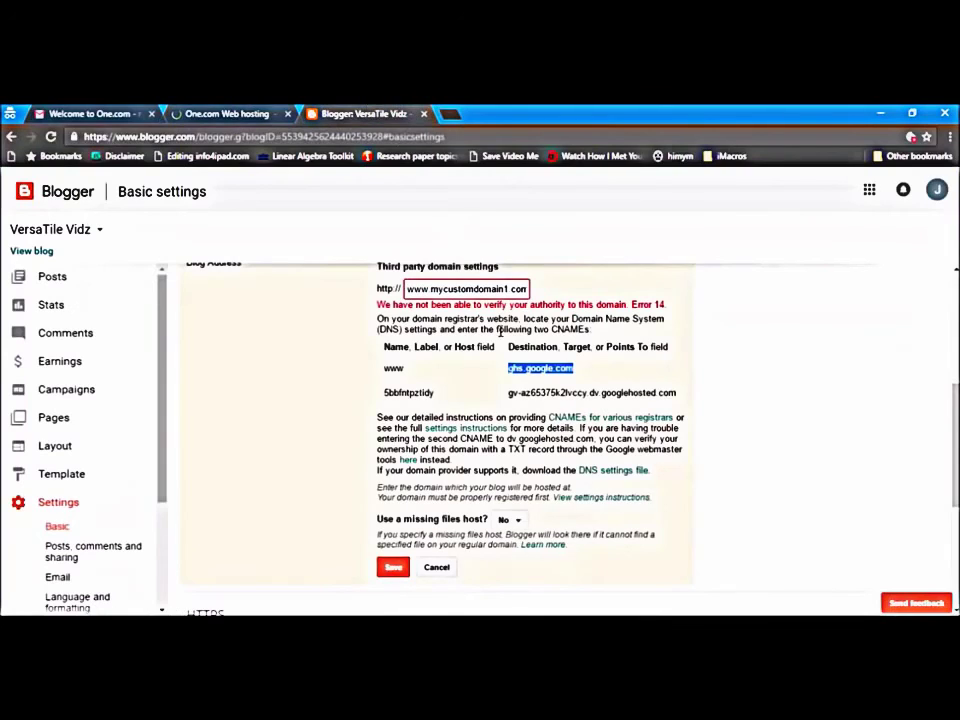
pyautogui.moveTo(437, 396); pyautogui.dragTo(386, 392)
pyautogui.hotkey('ctrl', 'c')
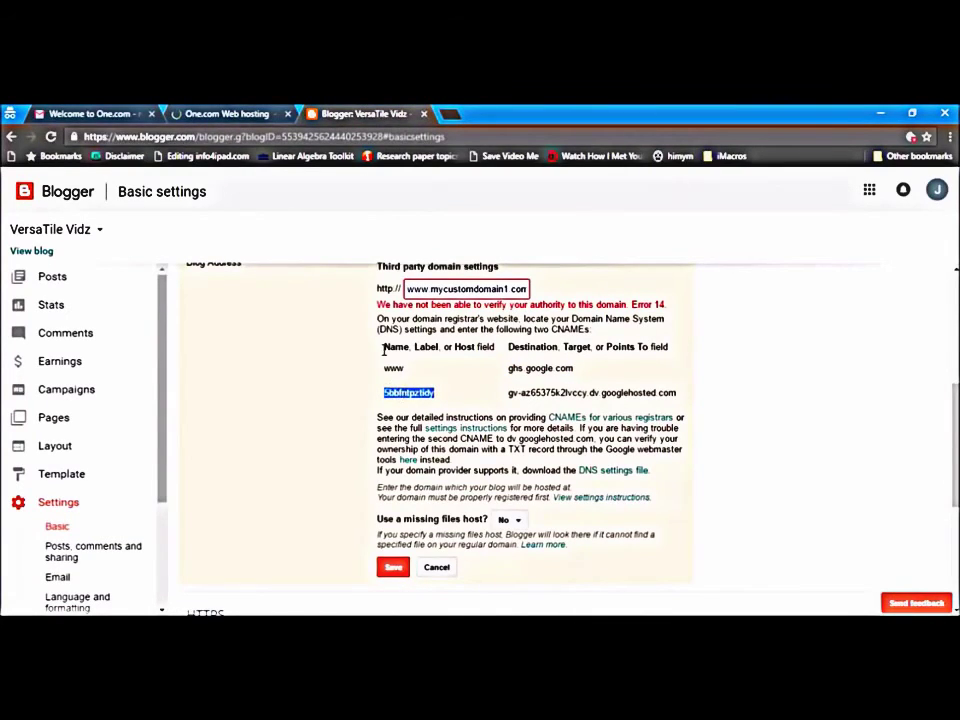
pyautogui.click(228, 114)
pyautogui.hotkey('ctrl', 'v')
# Paste Blogger's googlehosted.com verification token address as the second CNAME record's destination and add the record.
pyautogui.click(316, 112)
pyautogui.moveTo(510, 393); pyautogui.dragTo(674, 398)
pyautogui.hotkey('ctrl', 'c')
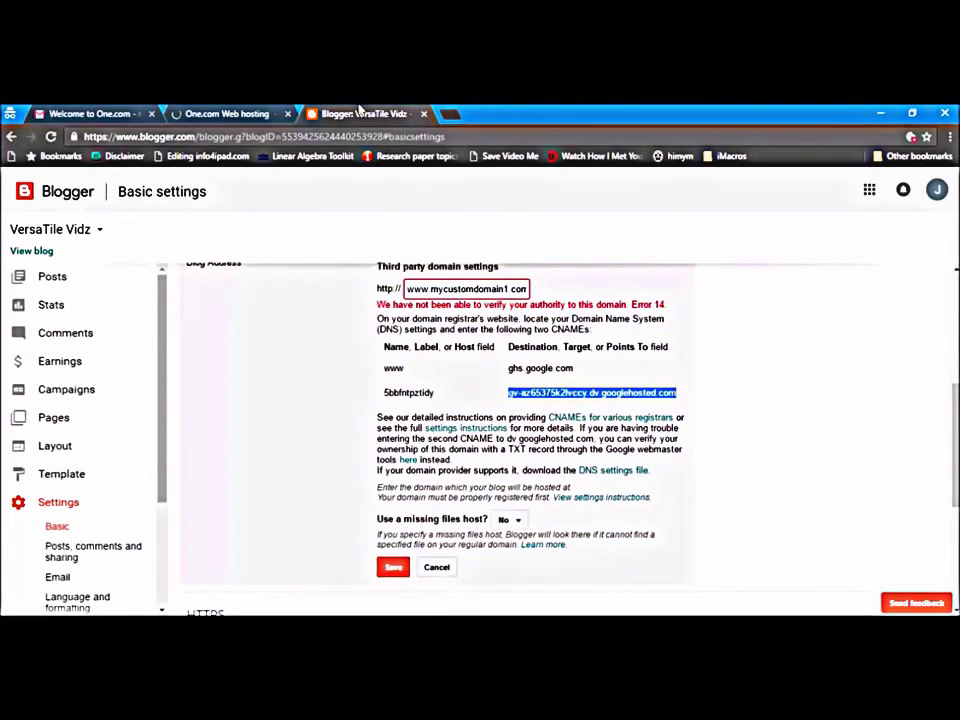
pyautogui.click(245, 110)
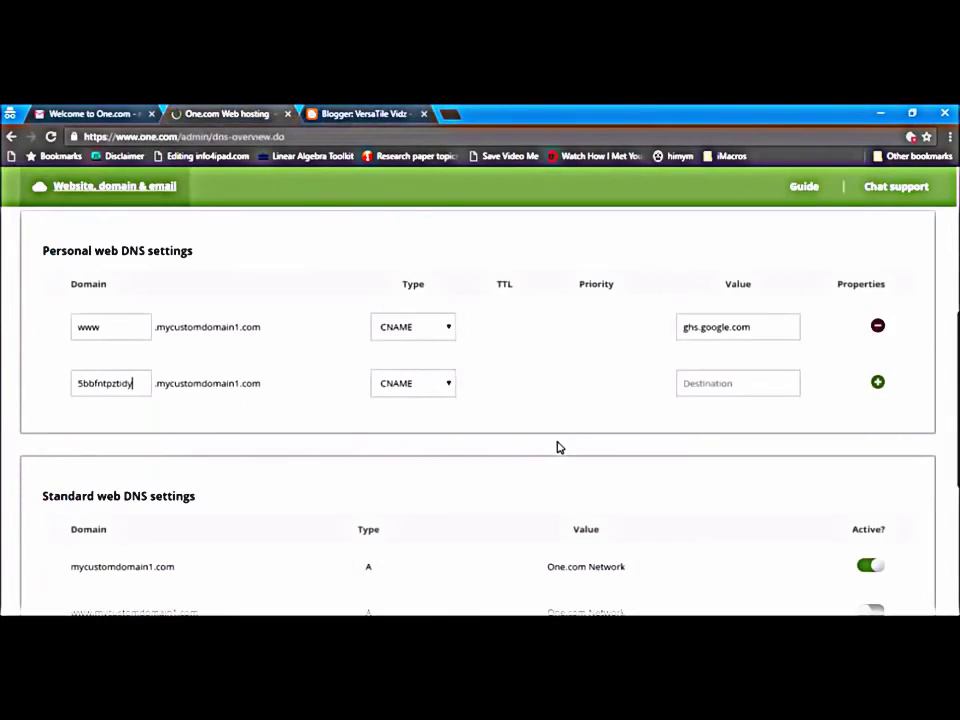
pyautogui.click(728, 381)
pyautogui.hotkey('ctrl', 'v')
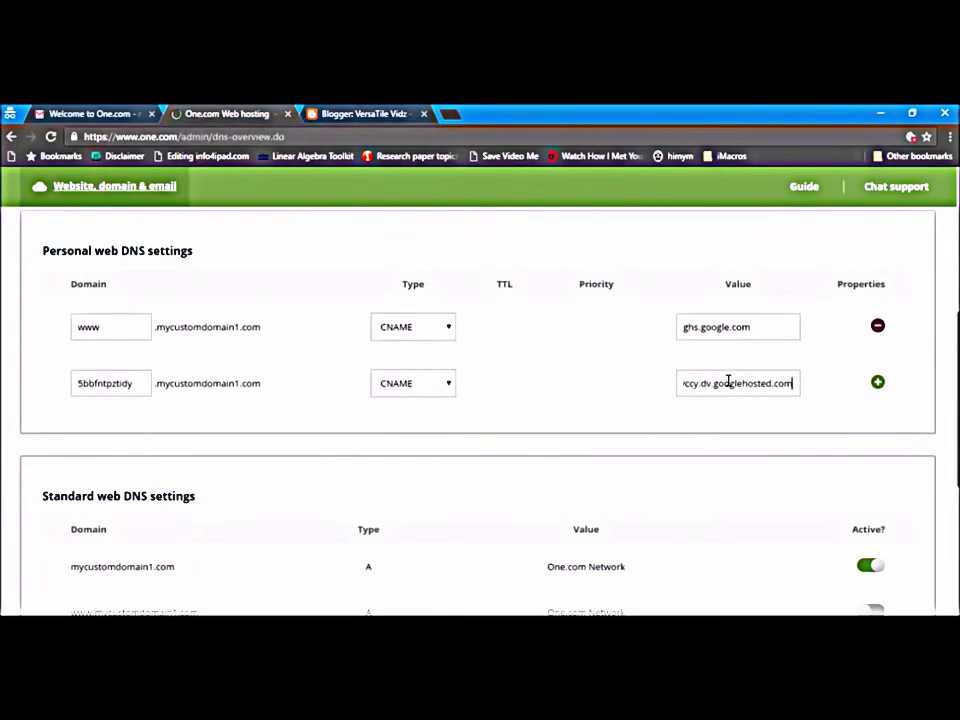
pyautogui.click(876, 386)
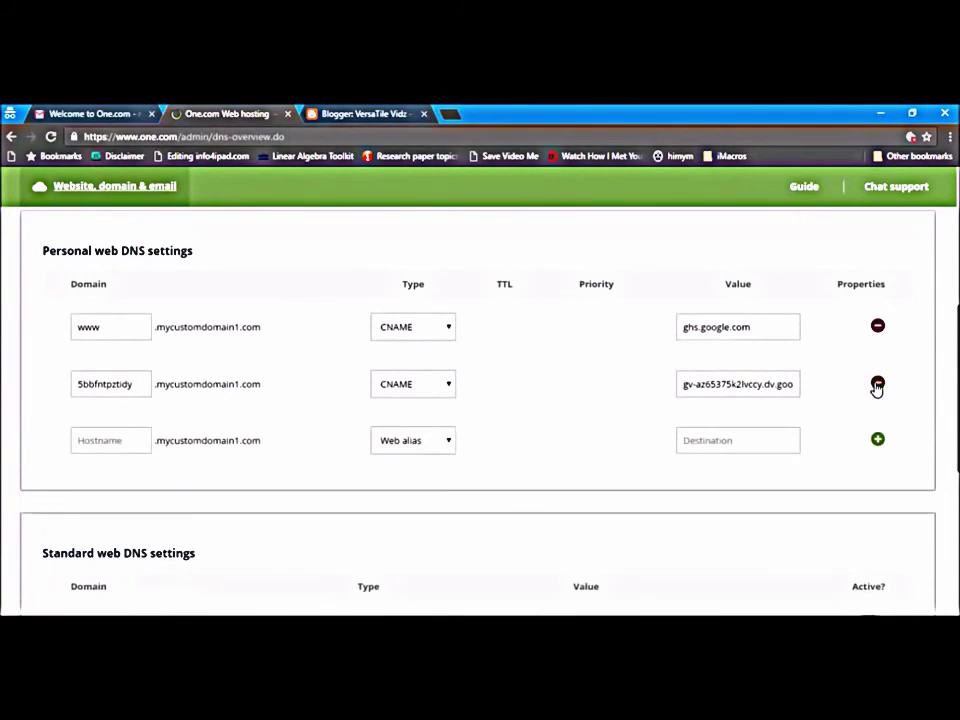
# Add an A record with an empty hostname and the destination 216.239.32.21.
pyautogui.scroll(-1, 533, 466)
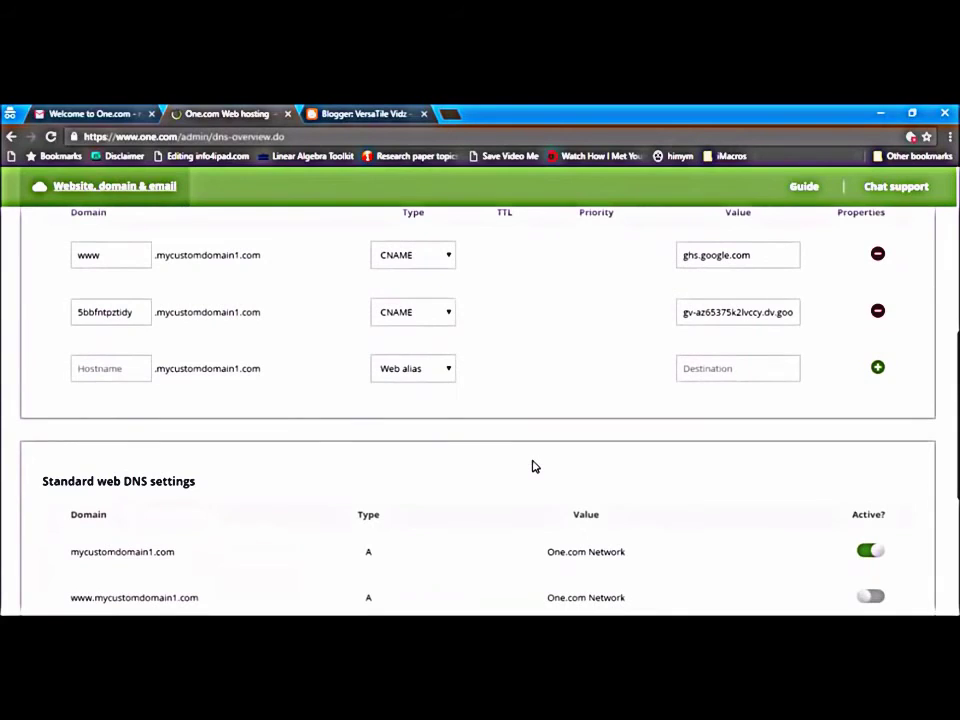
pyautogui.click(446, 373)
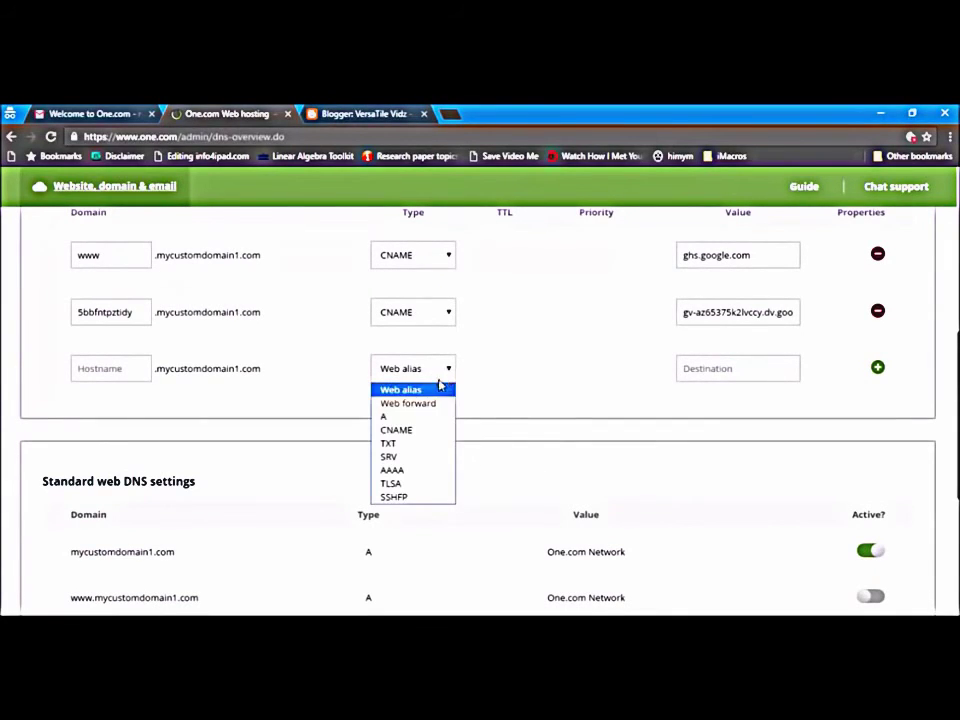
pyautogui.click(409, 420)
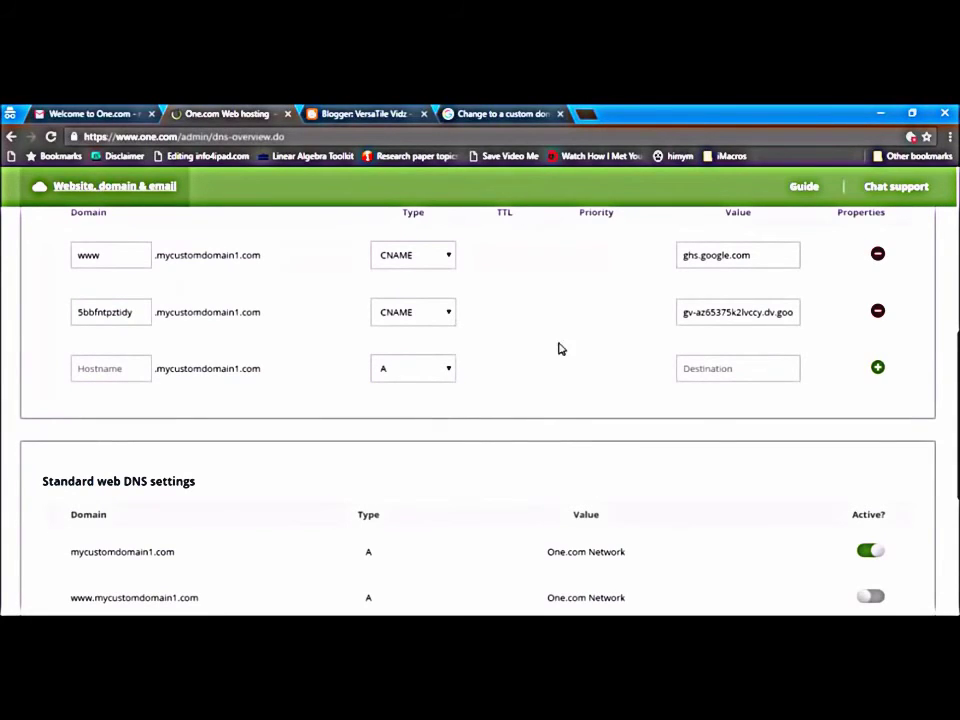
pyautogui.click(711, 366)
pyautogui.write('216.239.32.21')
pyautogui.click(878, 376)
# Add another A record with an empty hostname and the destination 216.239.34.21.
pyautogui.click(450, 428)
pyautogui.click(415, 474)
pyautogui.click(728, 432)
pyautogui.write('216.239.32.21')
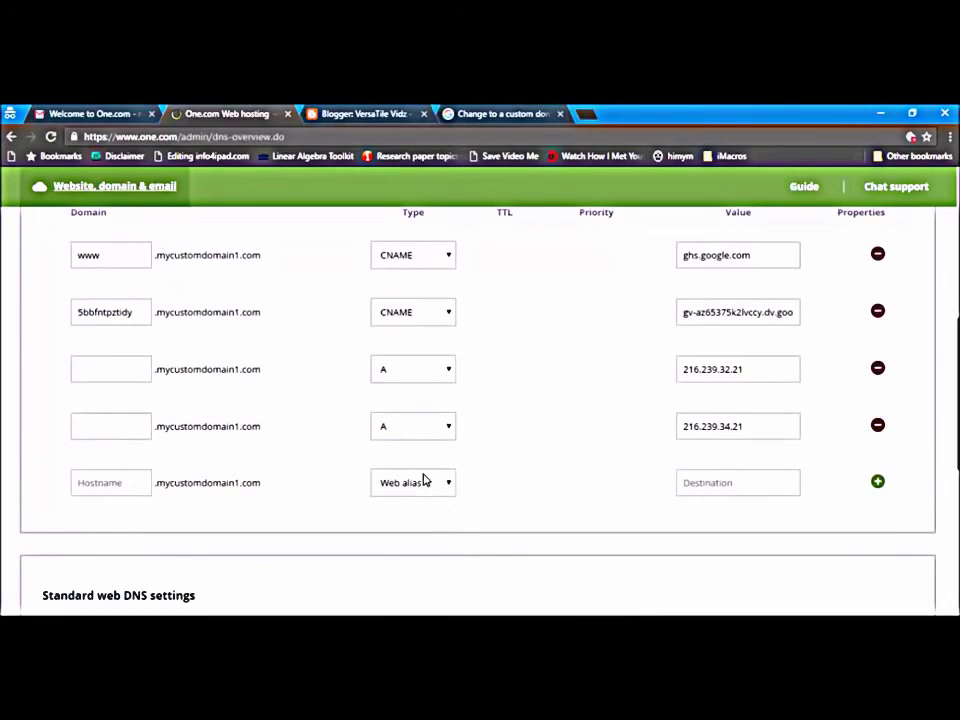
# Add a third A record with an empty hostname and the destination 216.239.36.21.
pyautogui.click(441, 483)
pyautogui.click(395, 381)
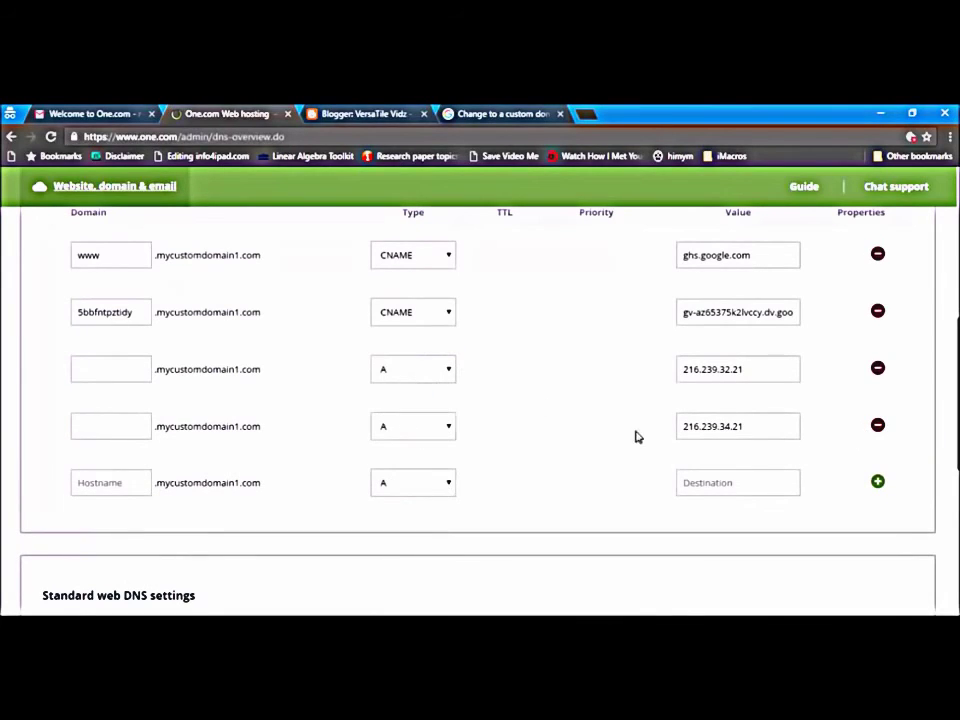
pyautogui.write('216.239.32.21')
pyautogui.click(878, 482)
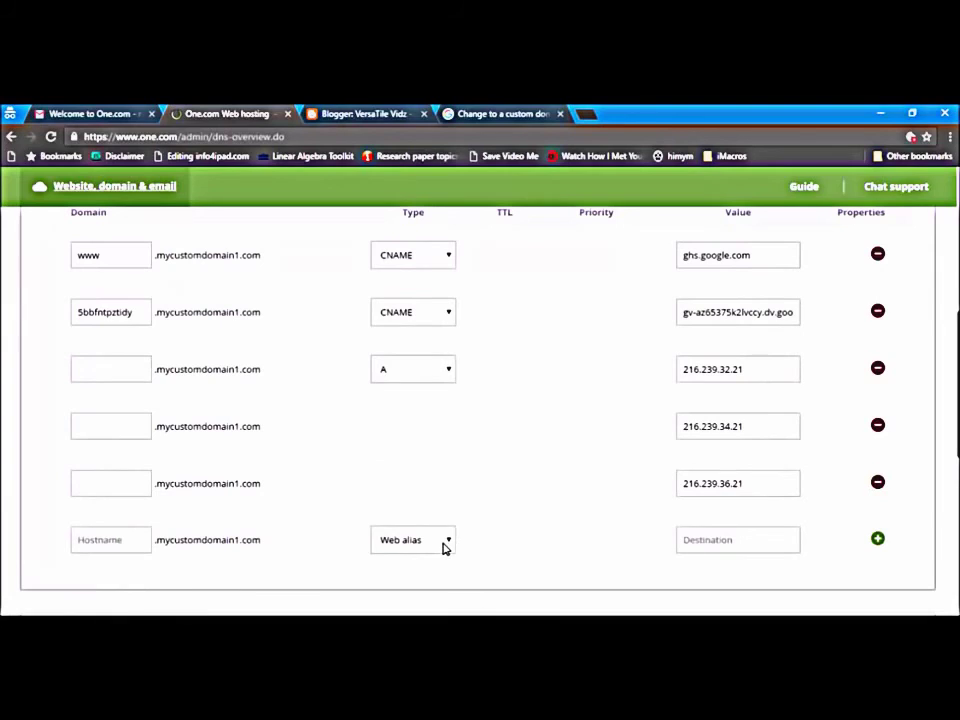
# Add a fourth A record with an empty hostname and the destination 216.239.38.21.
pyautogui.click(446, 547)
pyautogui.click(420, 437)
pyautogui.click(715, 537)
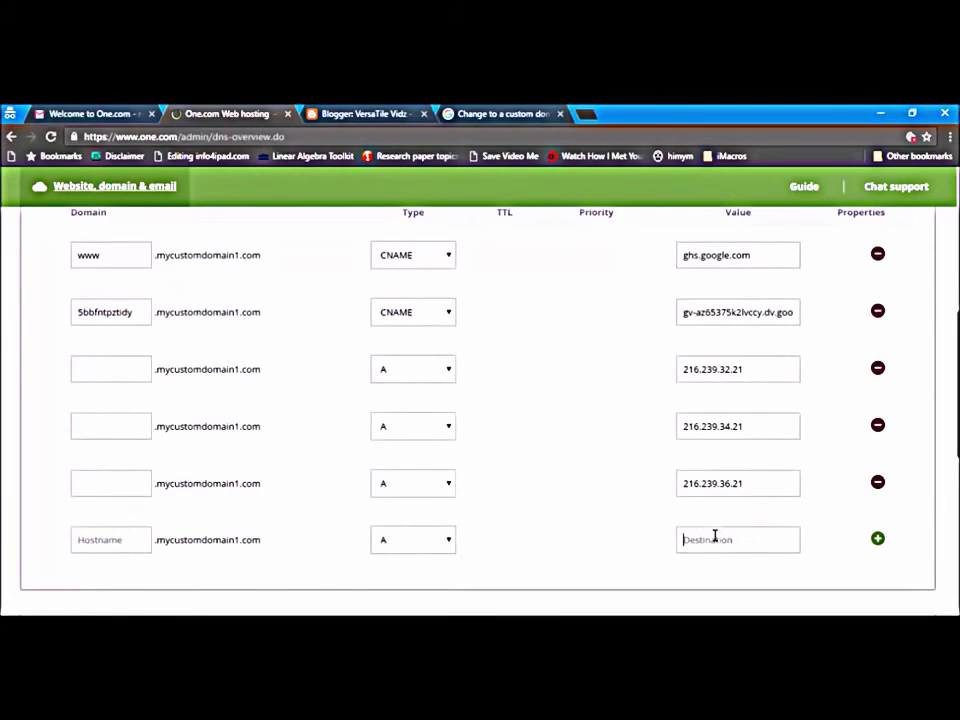
pyautogui.write('216.239.32.21')
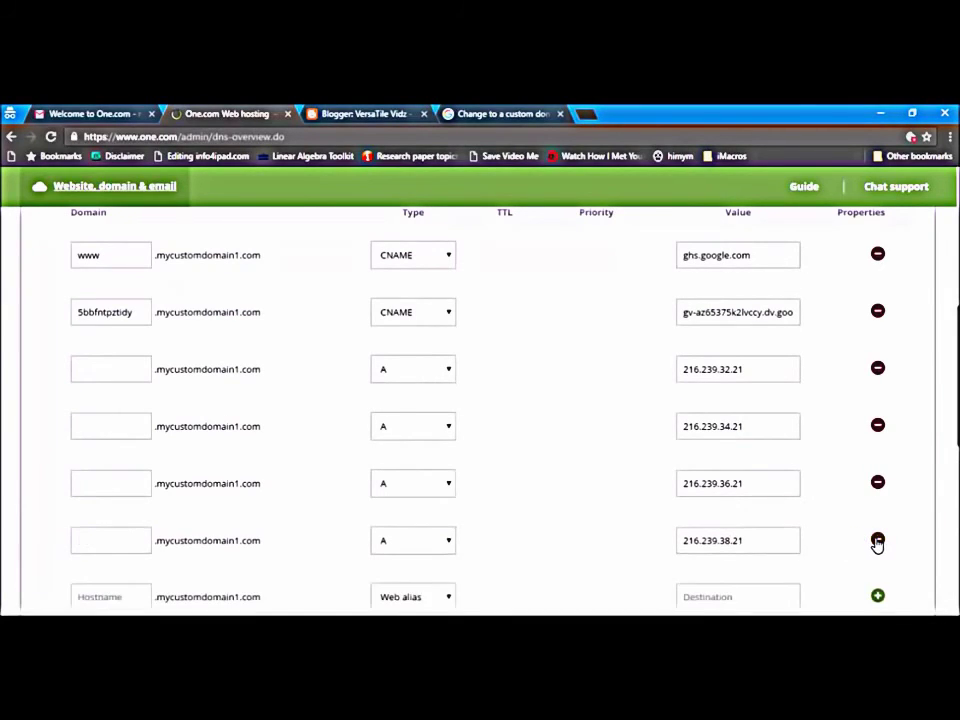
pyautogui.scroll(-3, 754, 533)
pyautogui.scroll(5, 754, 531)
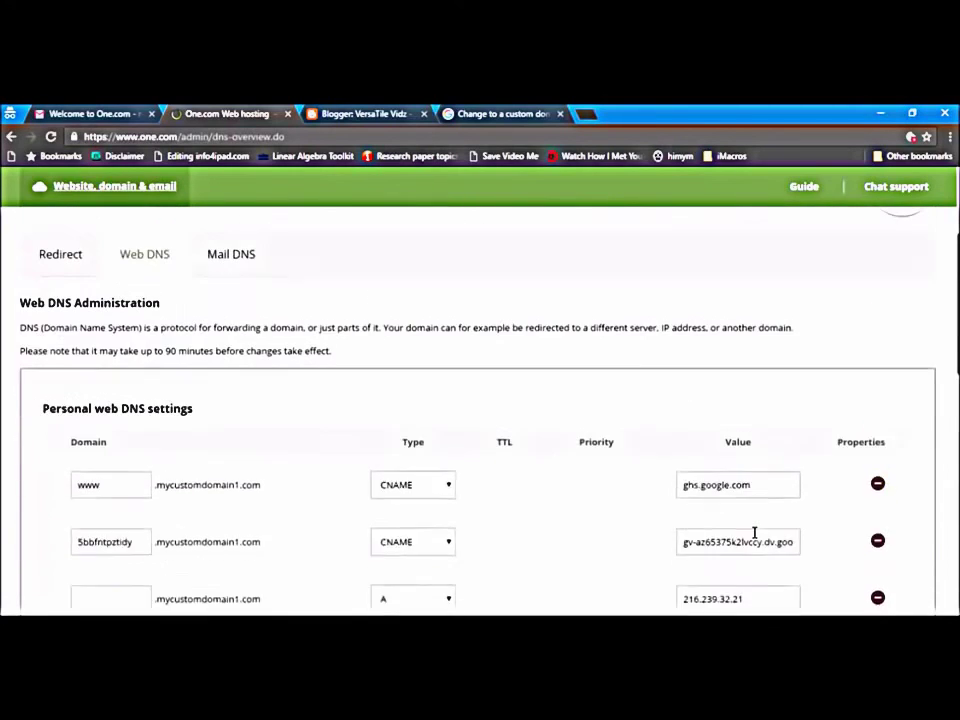
pyautogui.click(374, 113)
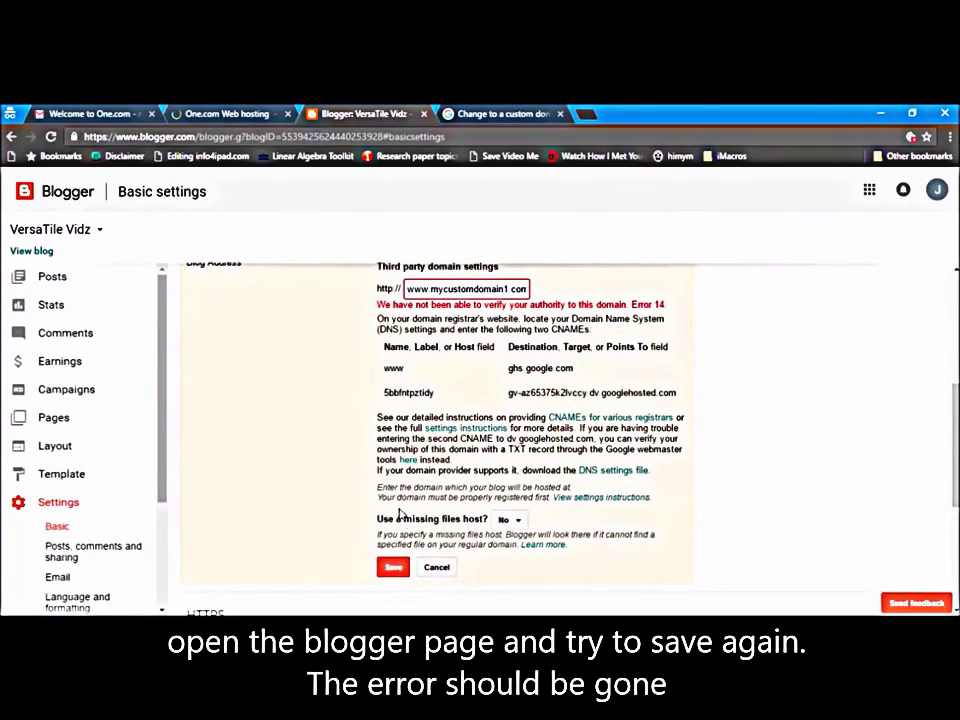
pyautogui.click(397, 568)
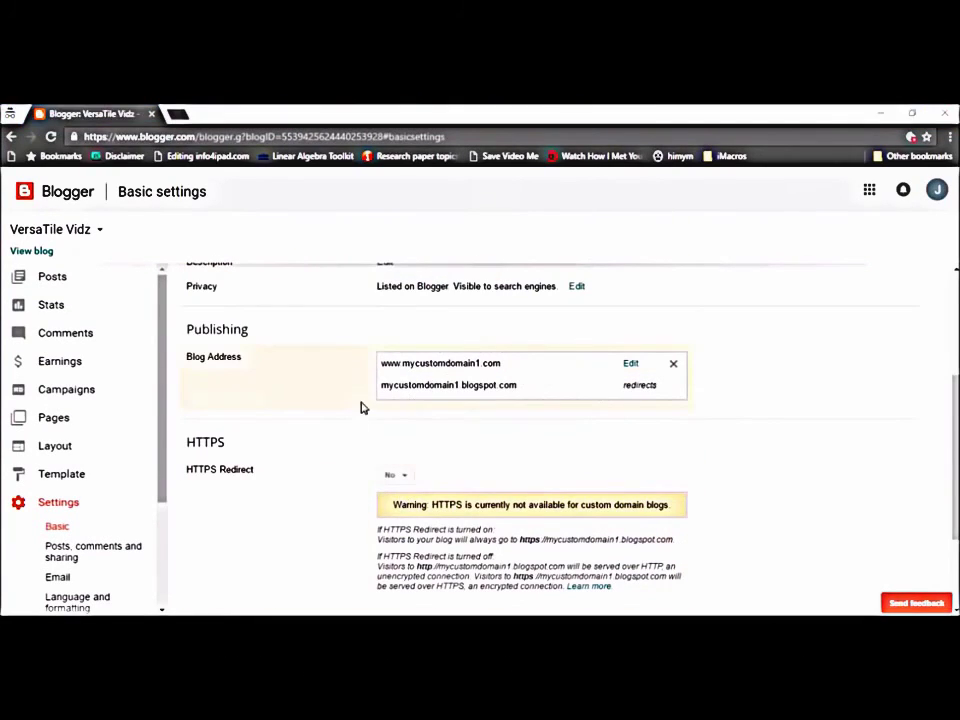
pyautogui.click(178, 117)
pyautogui.click(178, 117)
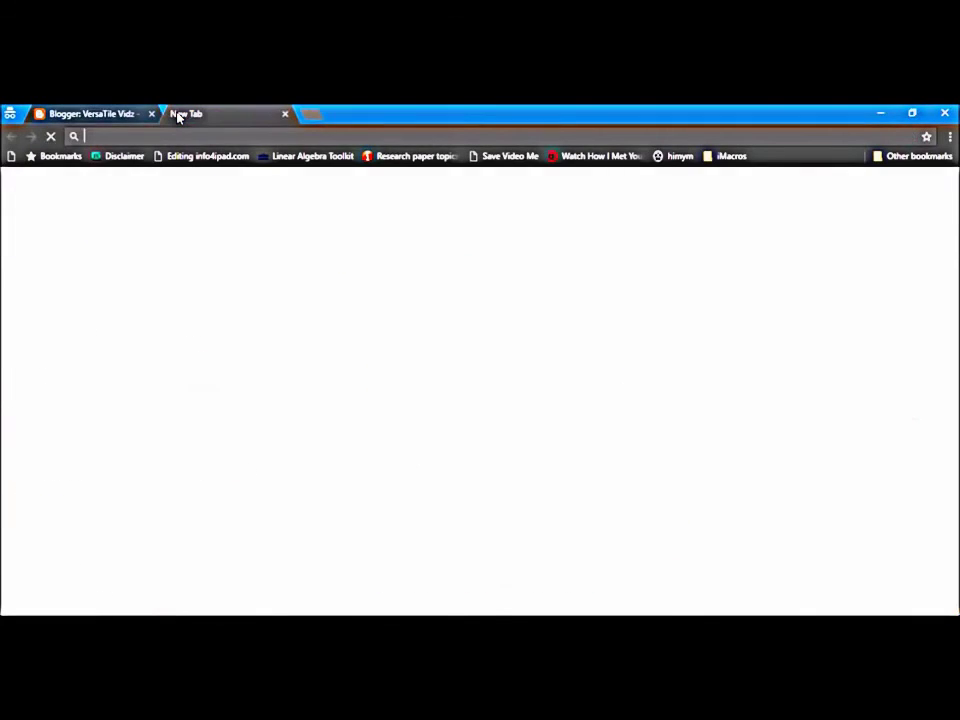
pyautogui.write('www')
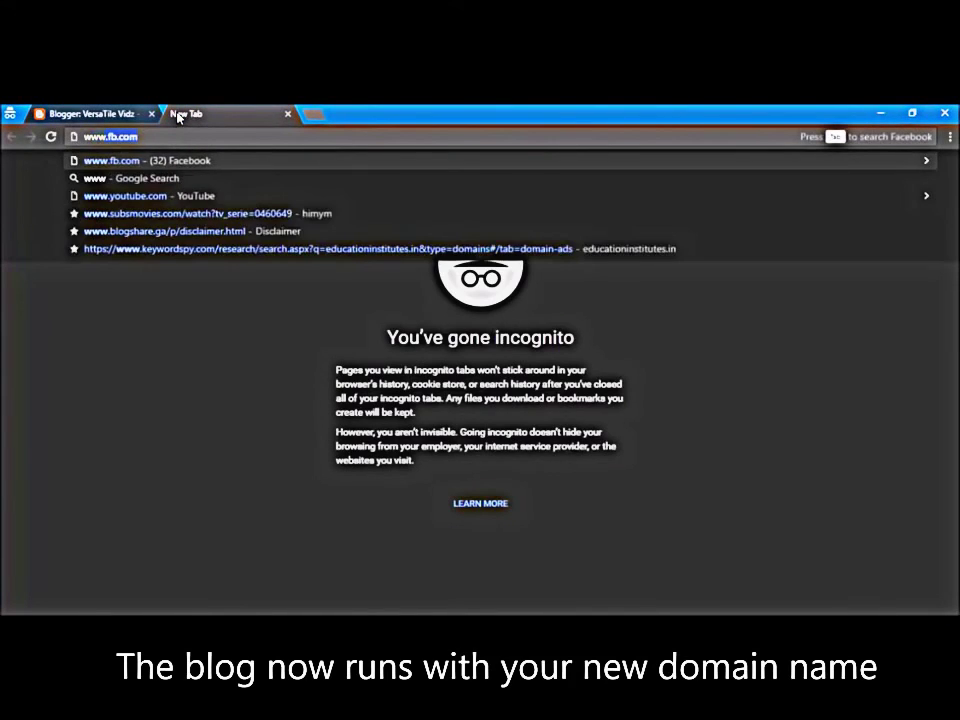
pyautogui.write('.mycus')
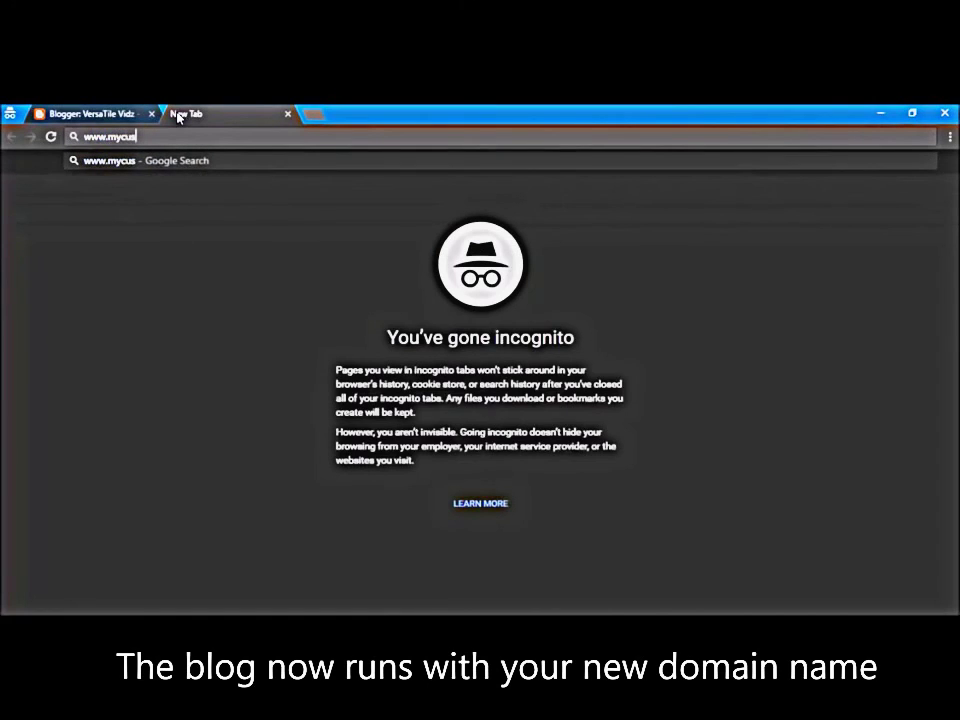
pyautogui.write('tomdoma')
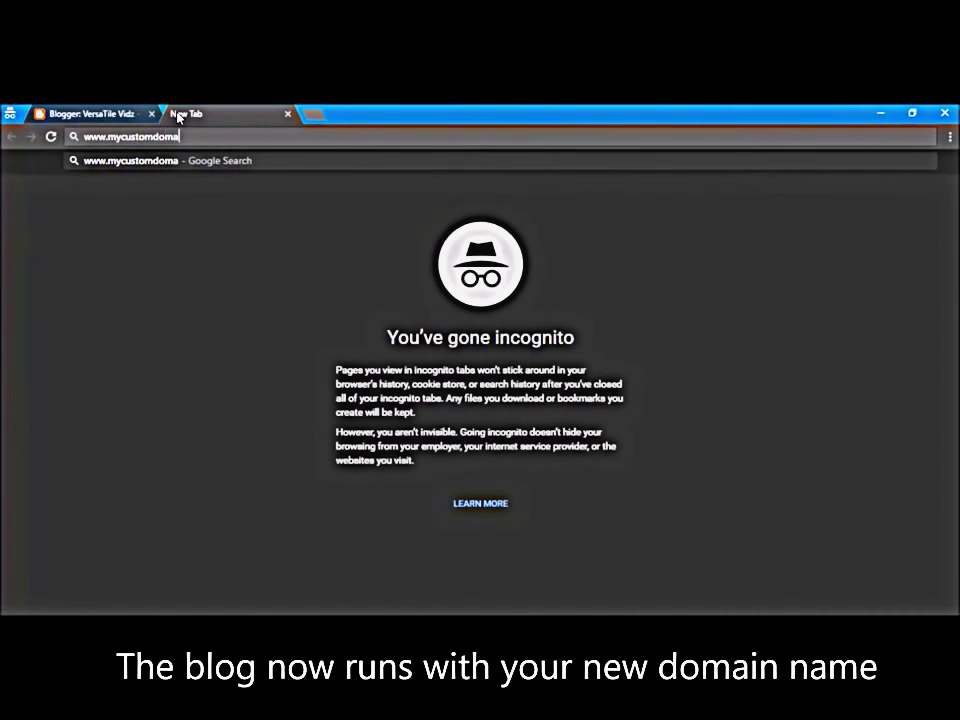
pyautogui.write('in1.com')
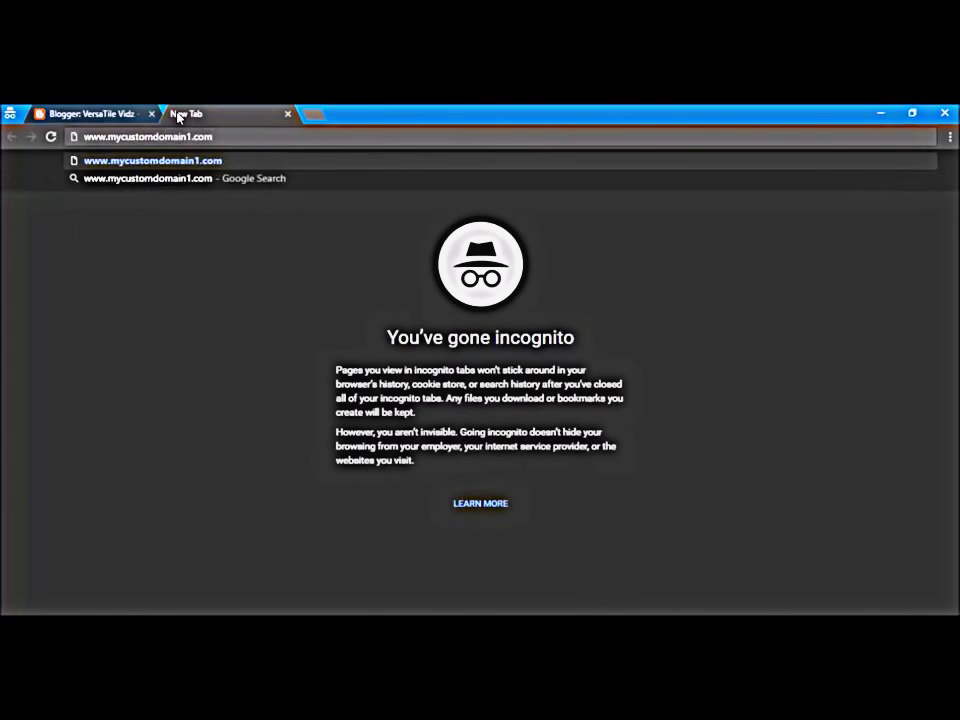
pyautogui.press('Return')
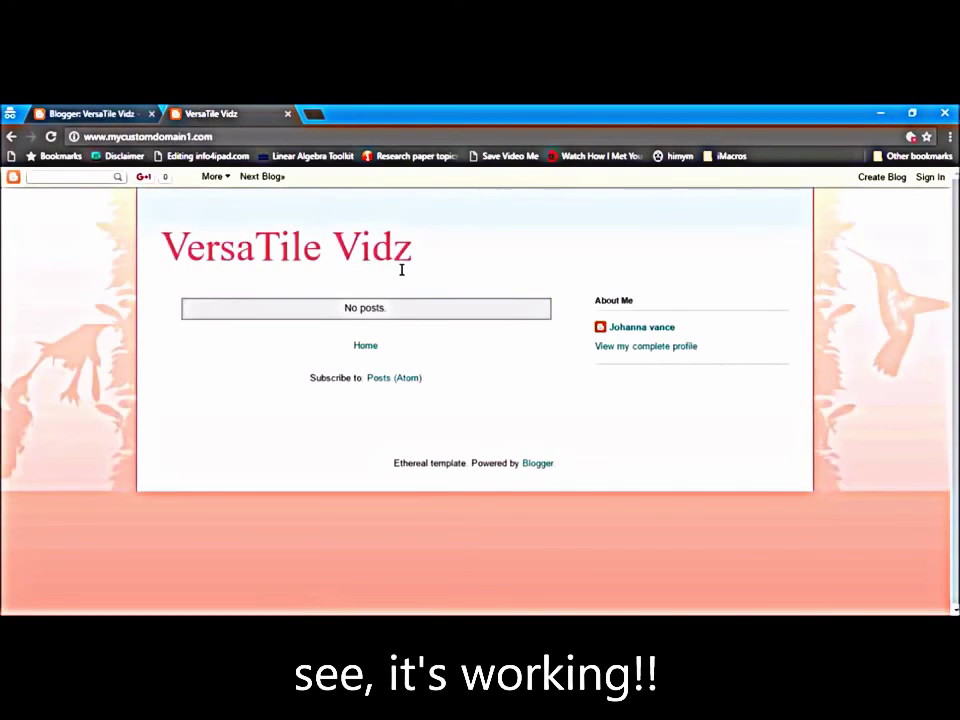
pyautogui.moveTo(391, 270); pyautogui.dragTo(193, 285)
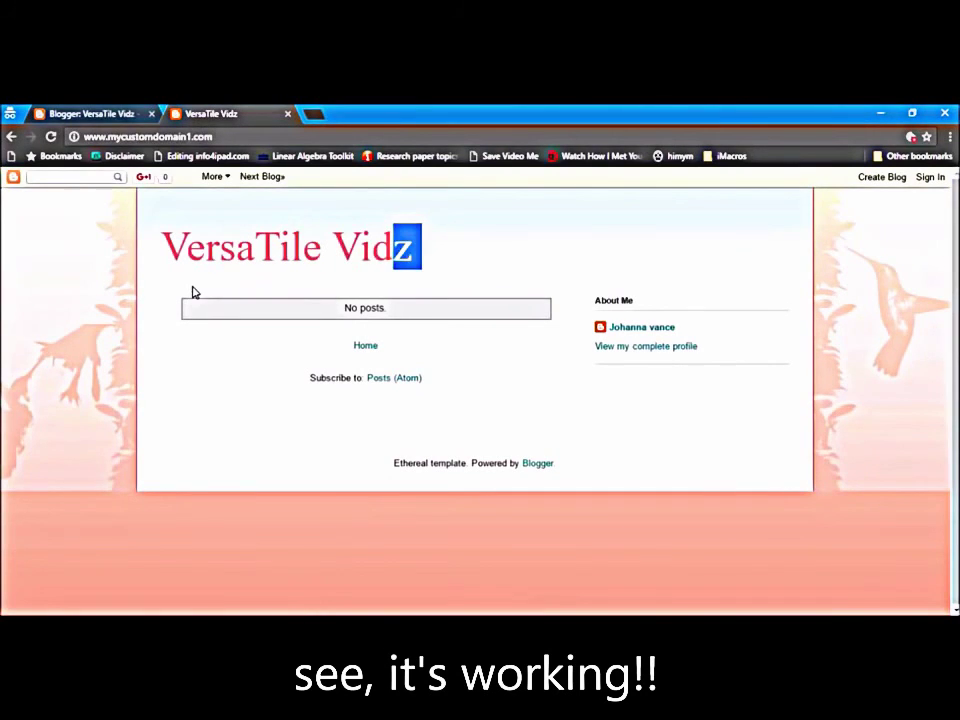
pyautogui.click(194, 291)
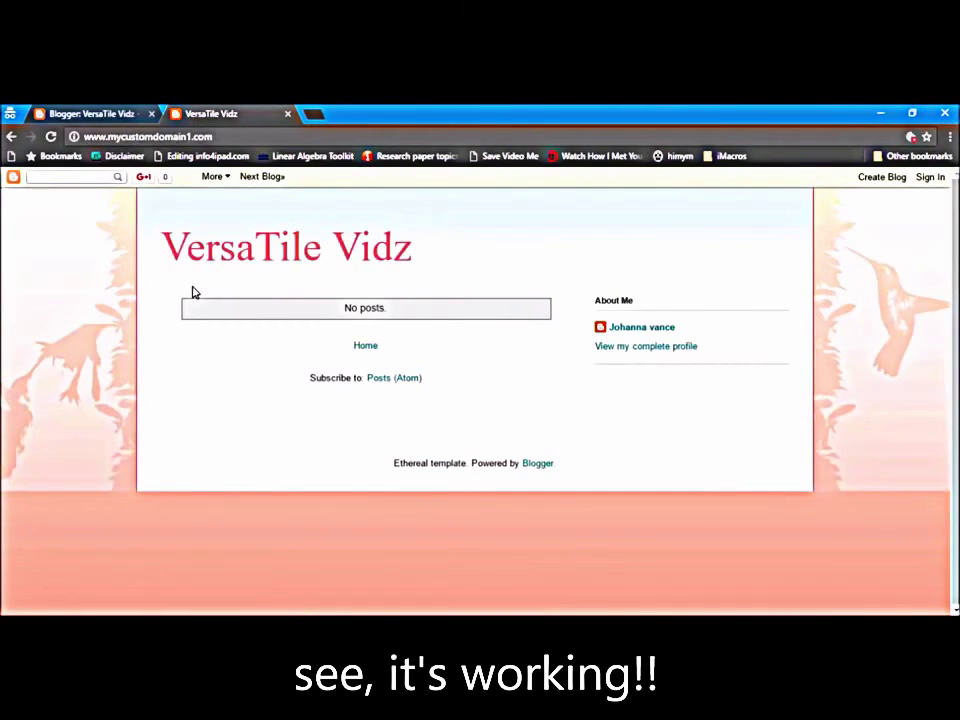